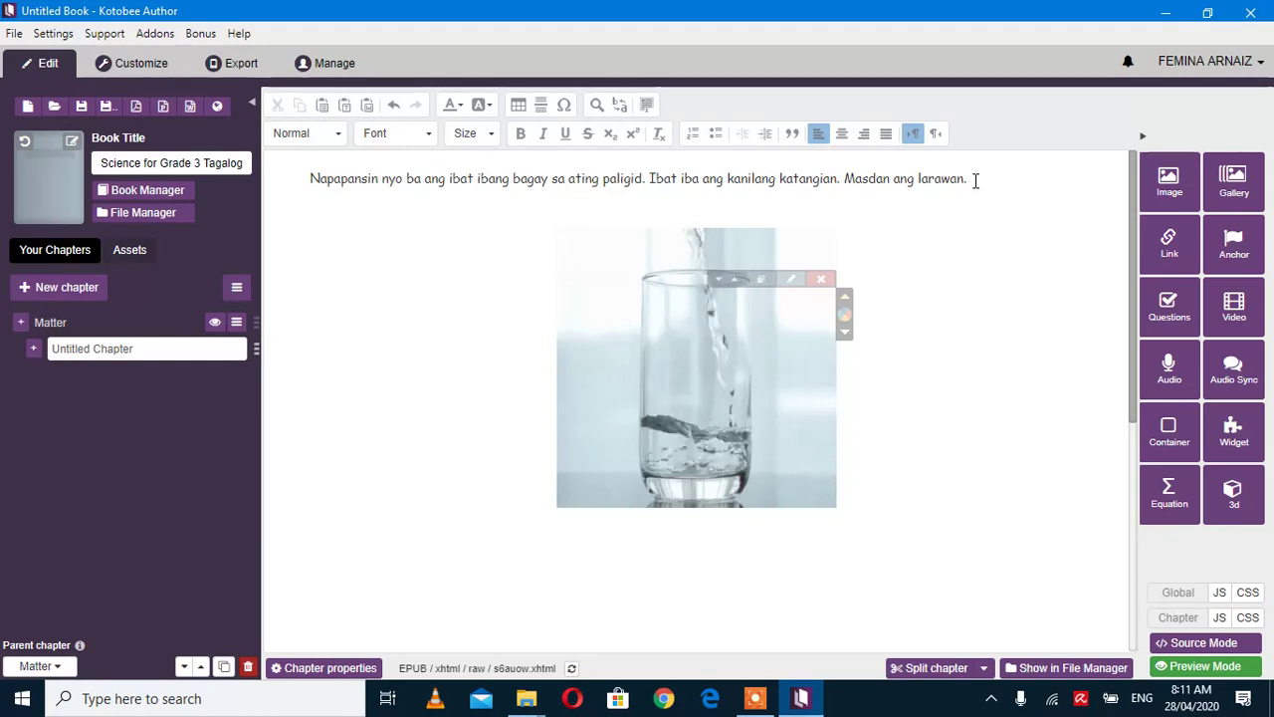
Insert a run of blank lines between the introductory sentence ending "Masdan ang larawan." and the water glass image.
key(Return)
key(Return)
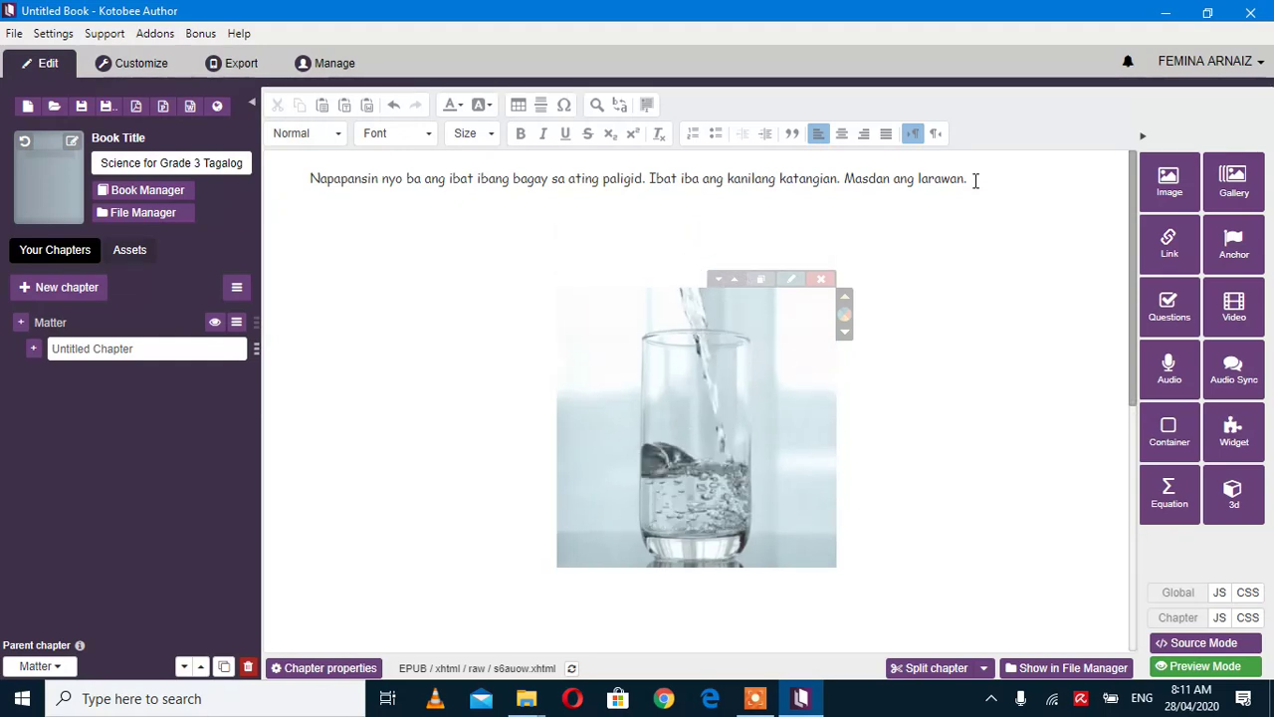
key(Return)
key(Return)
key(Return)
key(Return)
key(Return)
key(Return)
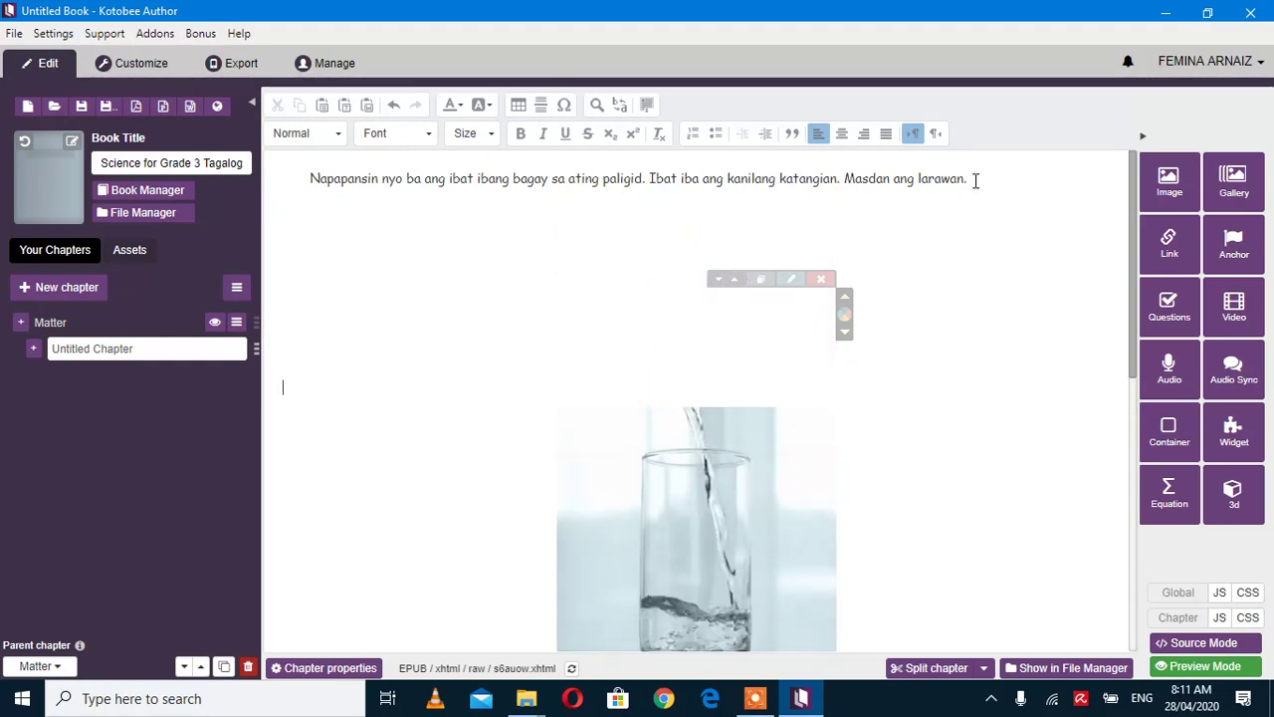
key(Return)
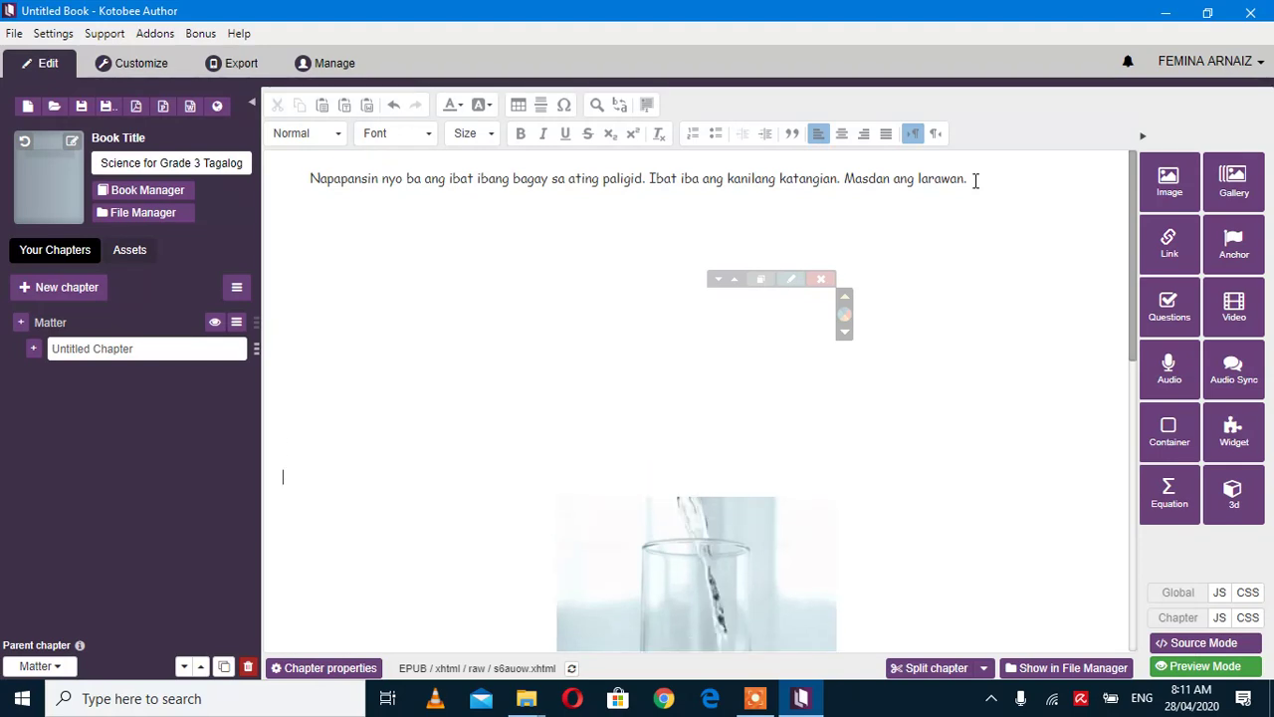
key(Return)
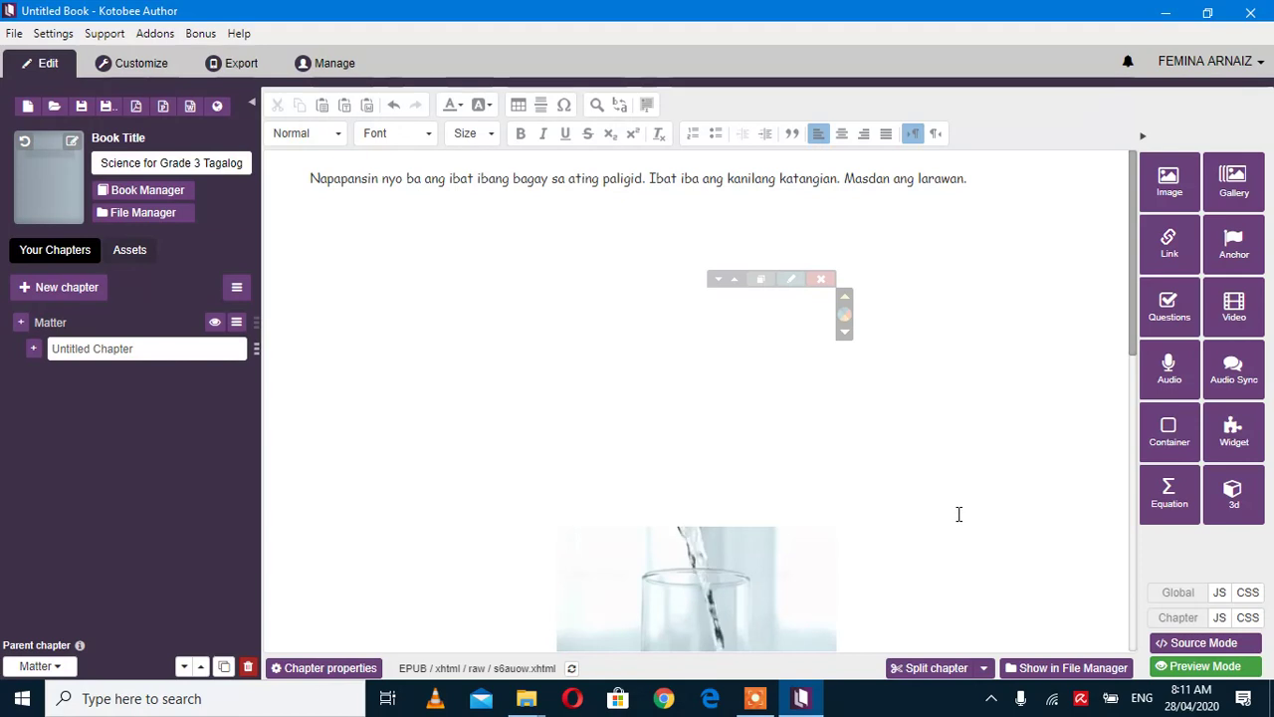
Move the water glass image back up so that it sits one blank line below the introductory sentence.
mouse_move(768, 589)
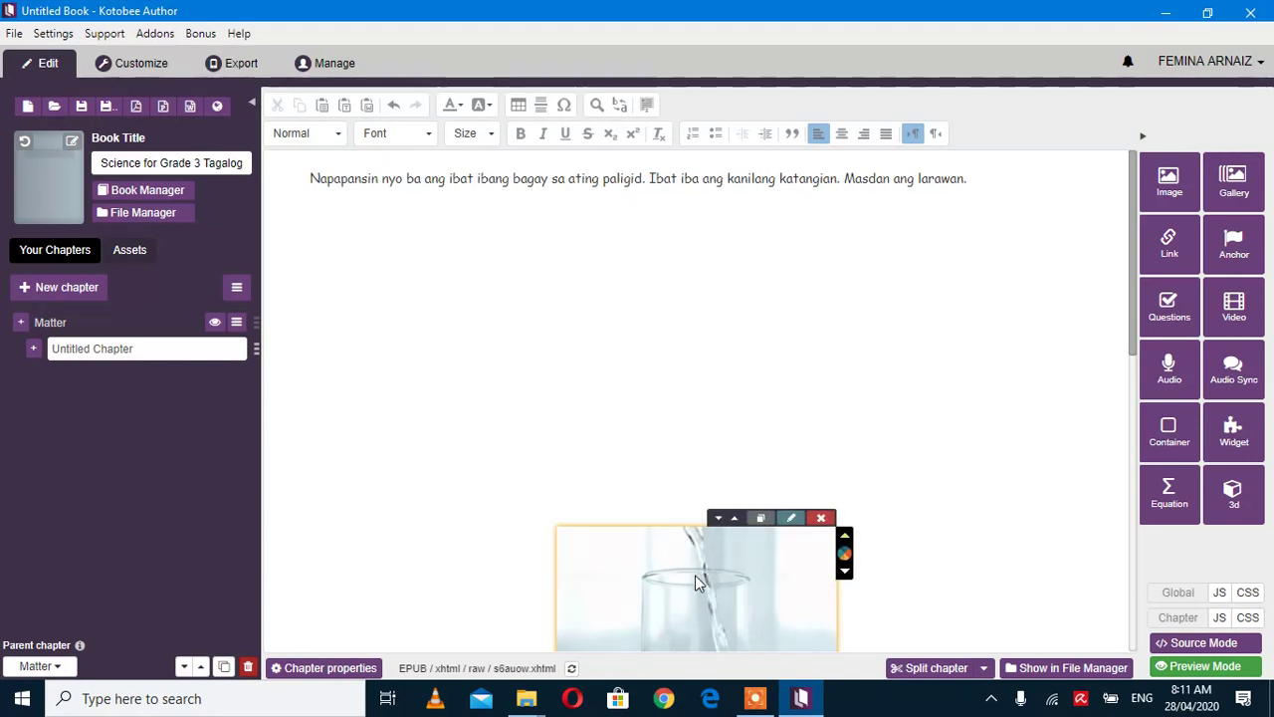
click(734, 518)
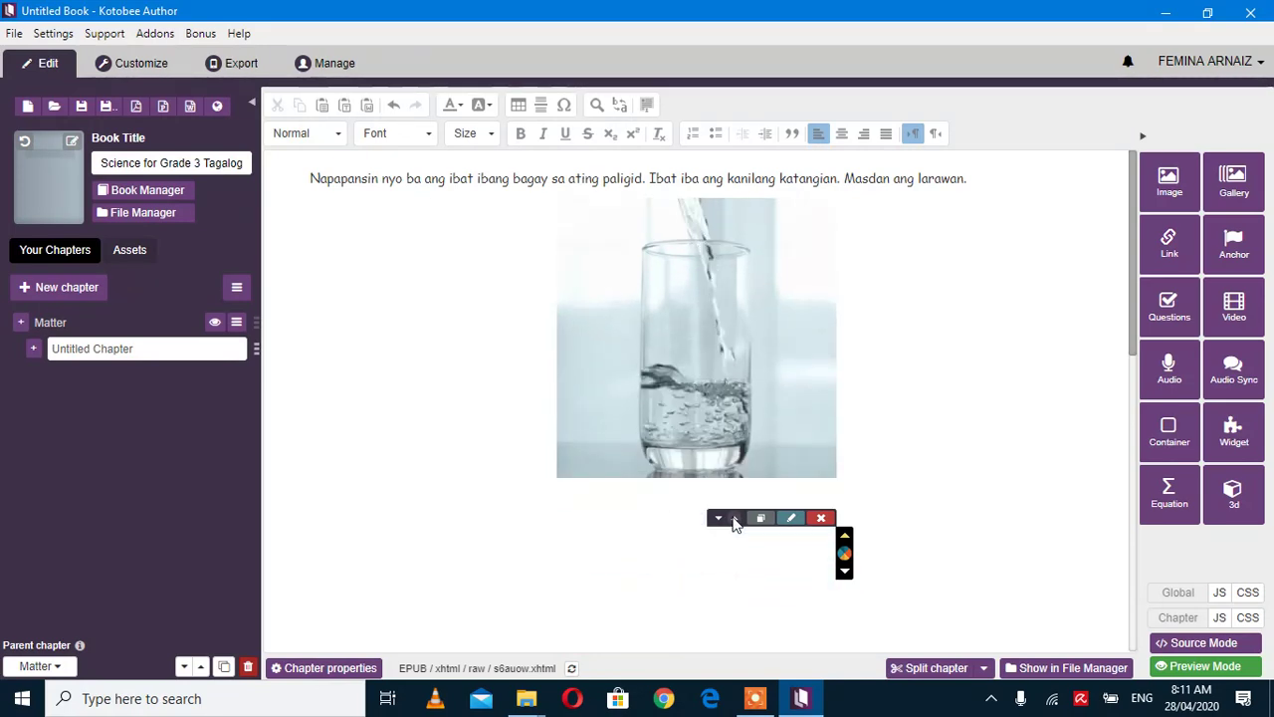
click(719, 519)
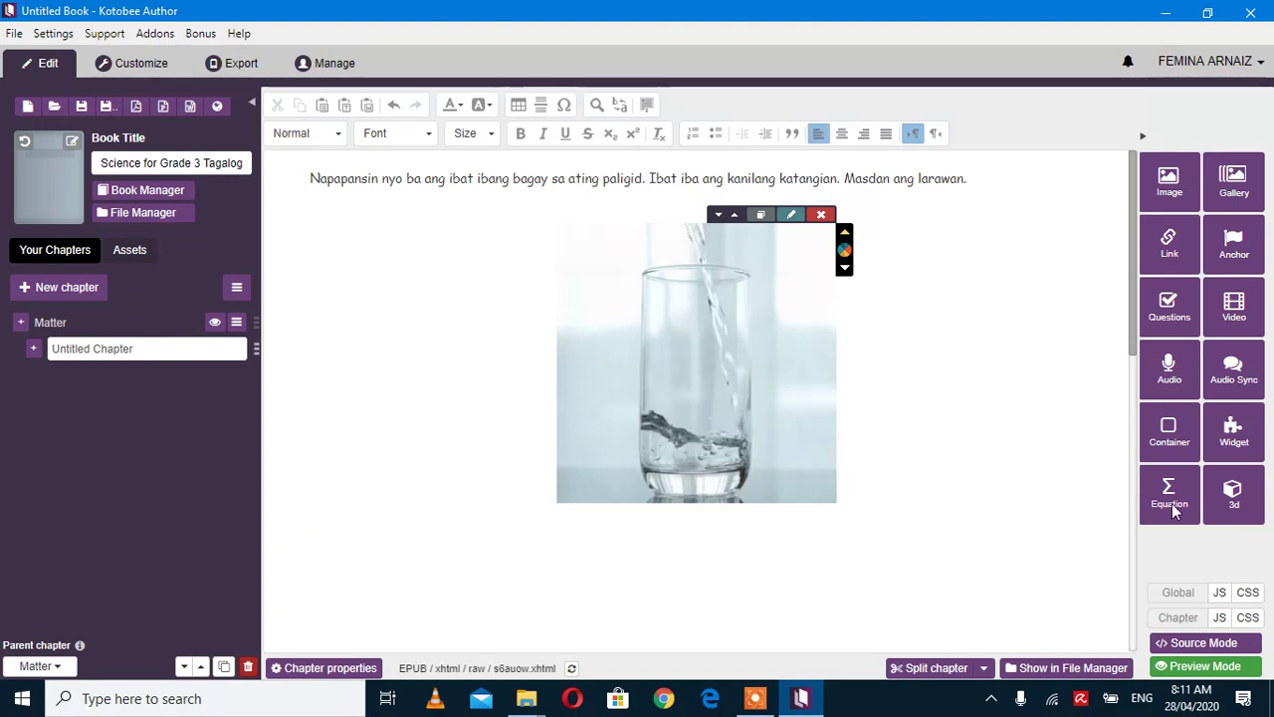
Start a question set titled "Ating tuklasin" and add an MCQ Multiple Answer question.
click(1173, 315)
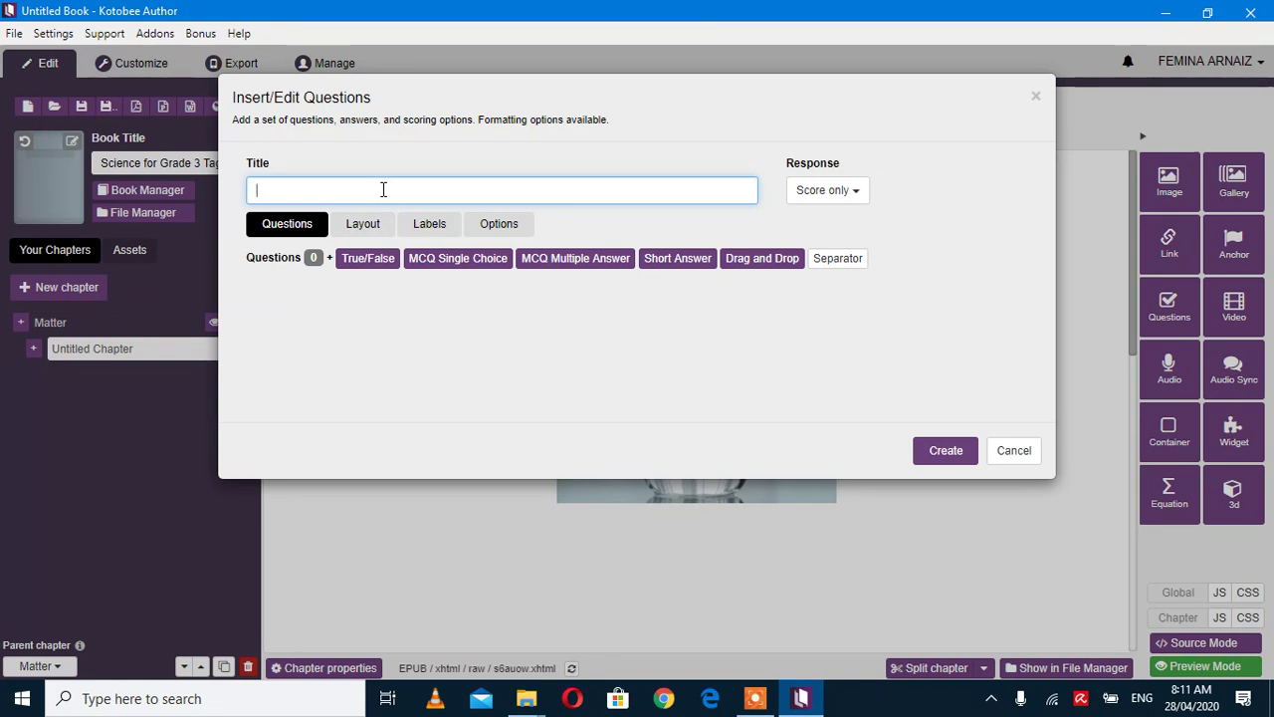
text(Ating tuklasin)
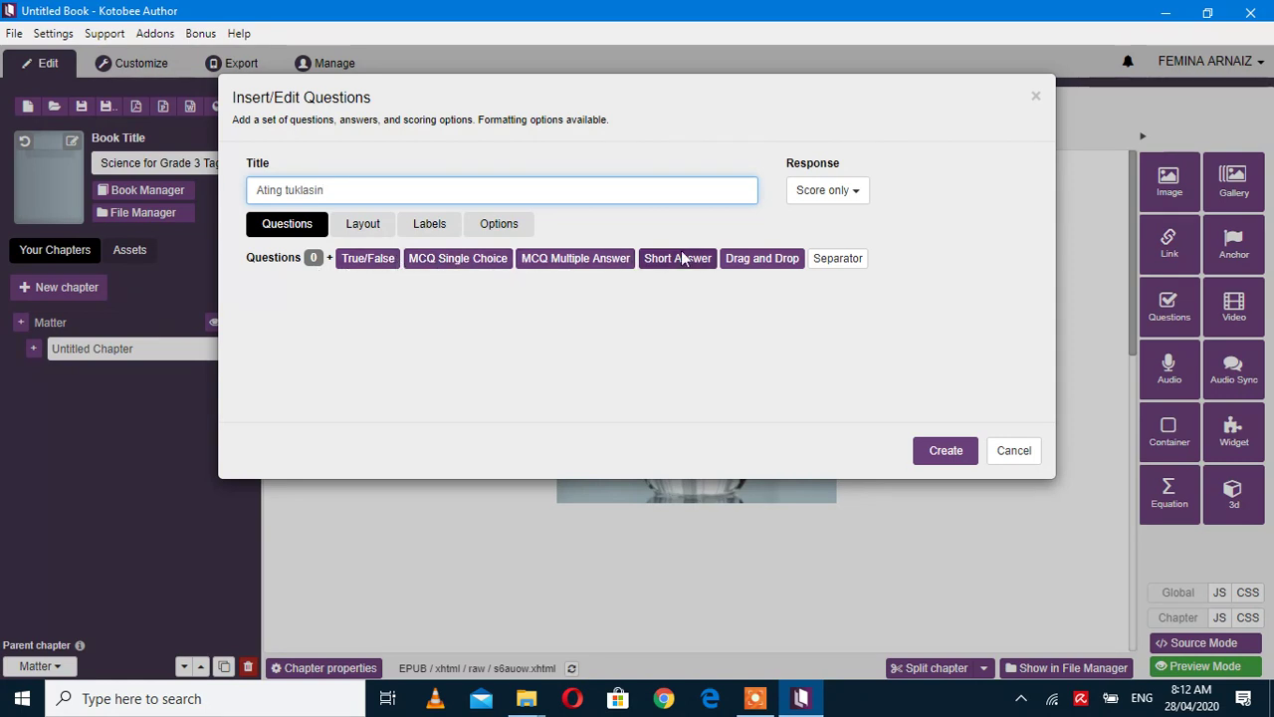
click(550, 261)
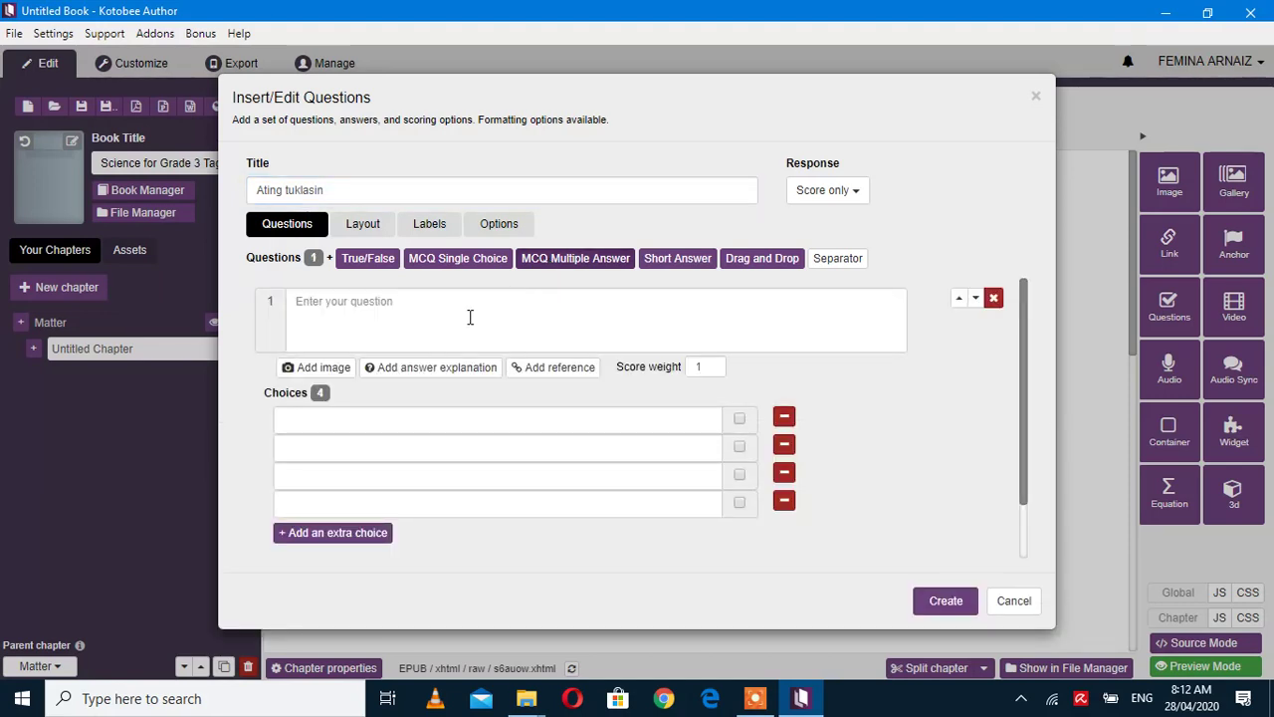
Enter "Ano ang pagbabagong naganap sa larawan?" as the text of question 1.
click(402, 312)
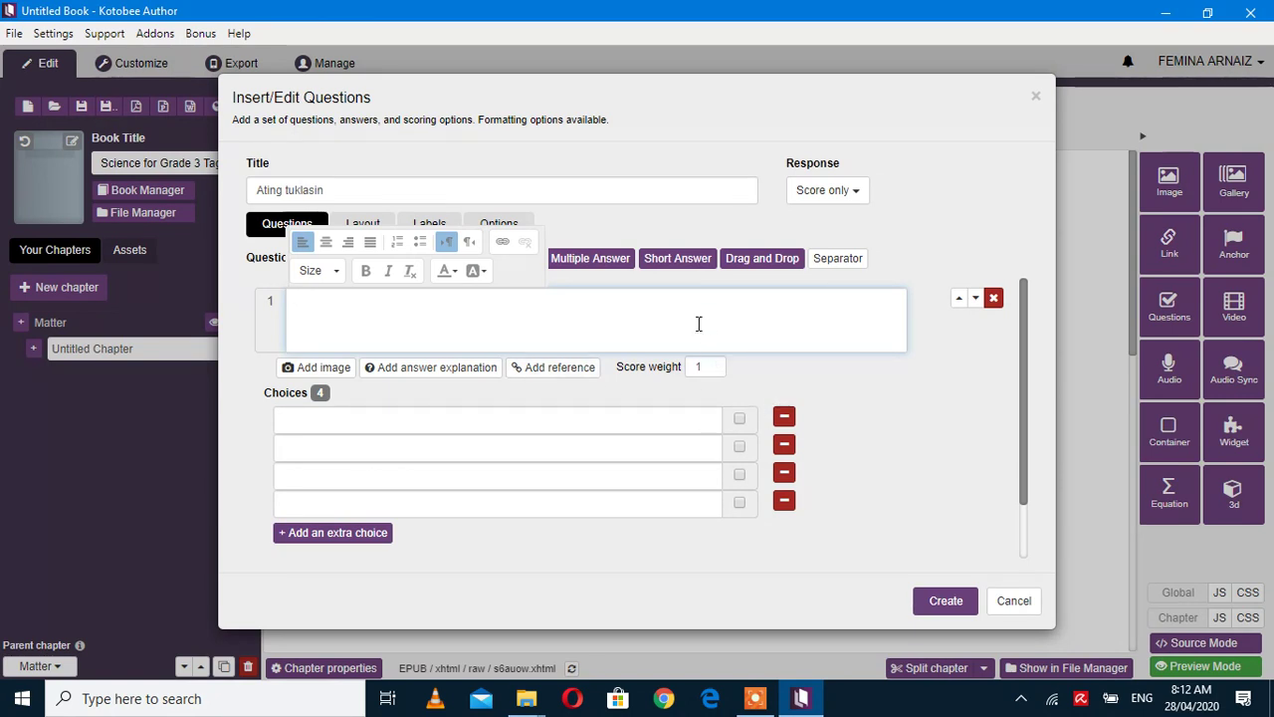
text(Ano ang)
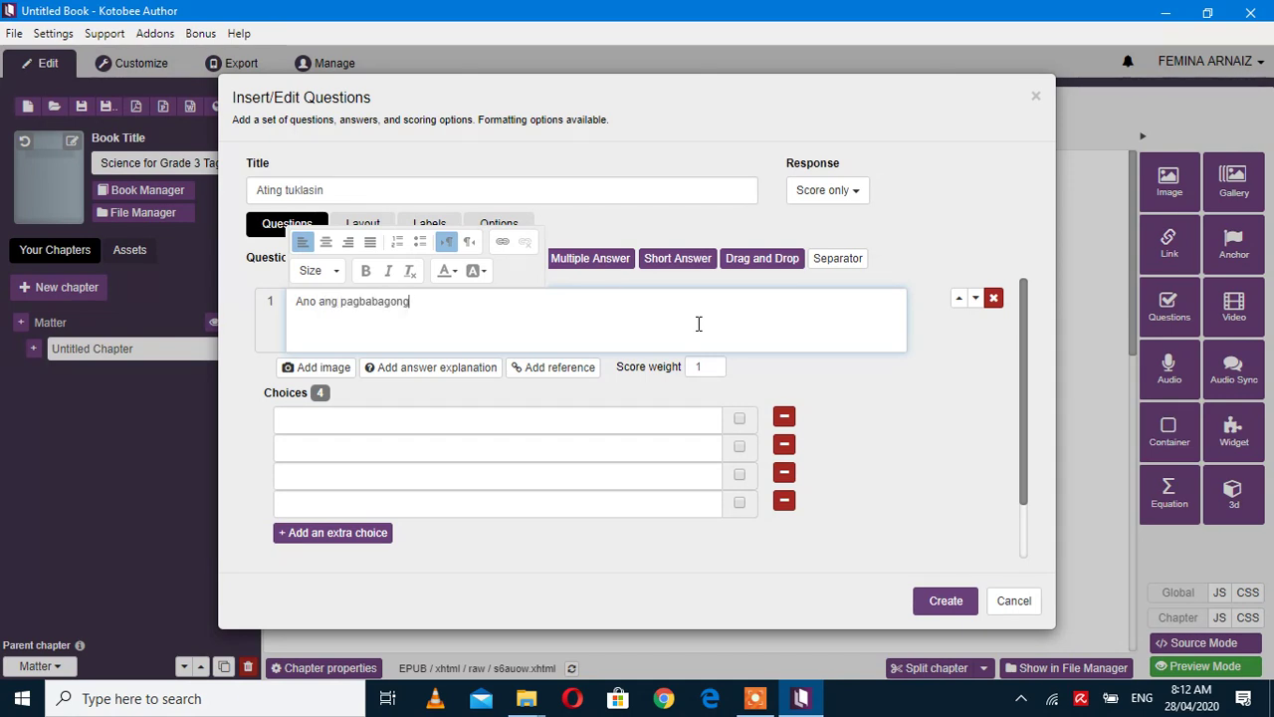
text( pagabaagong naganap sa )
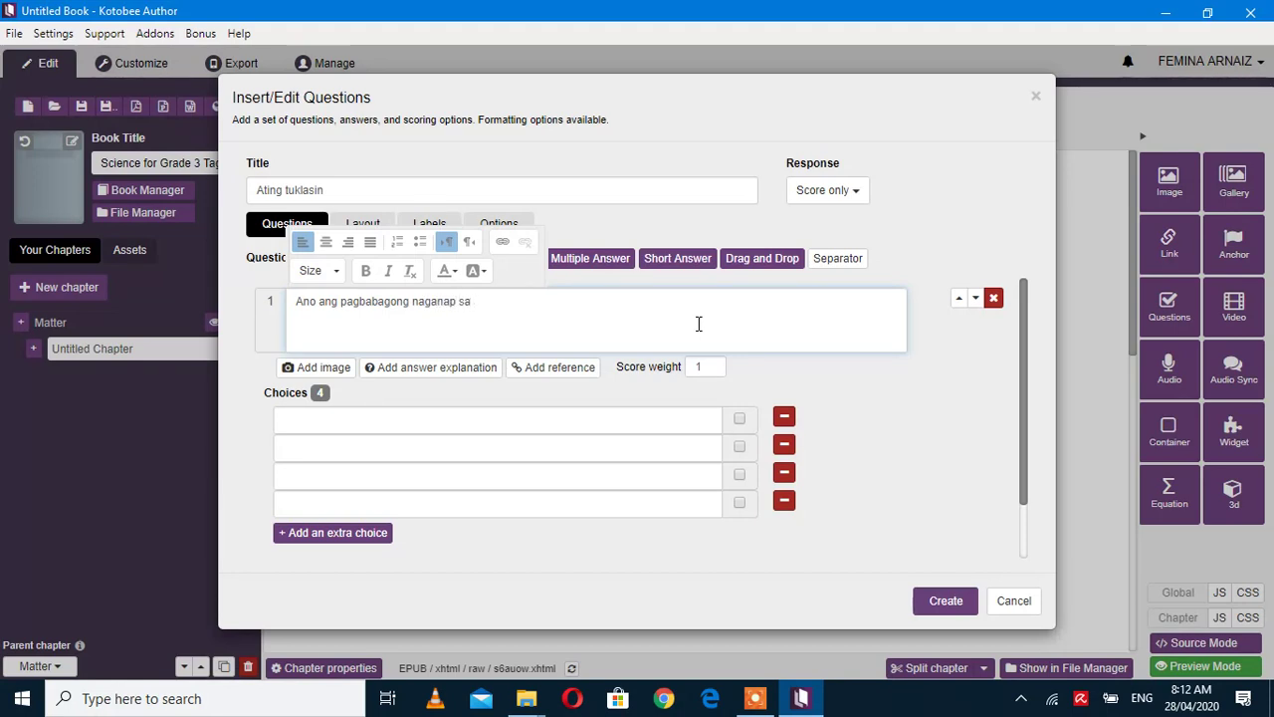
text(larawan?)
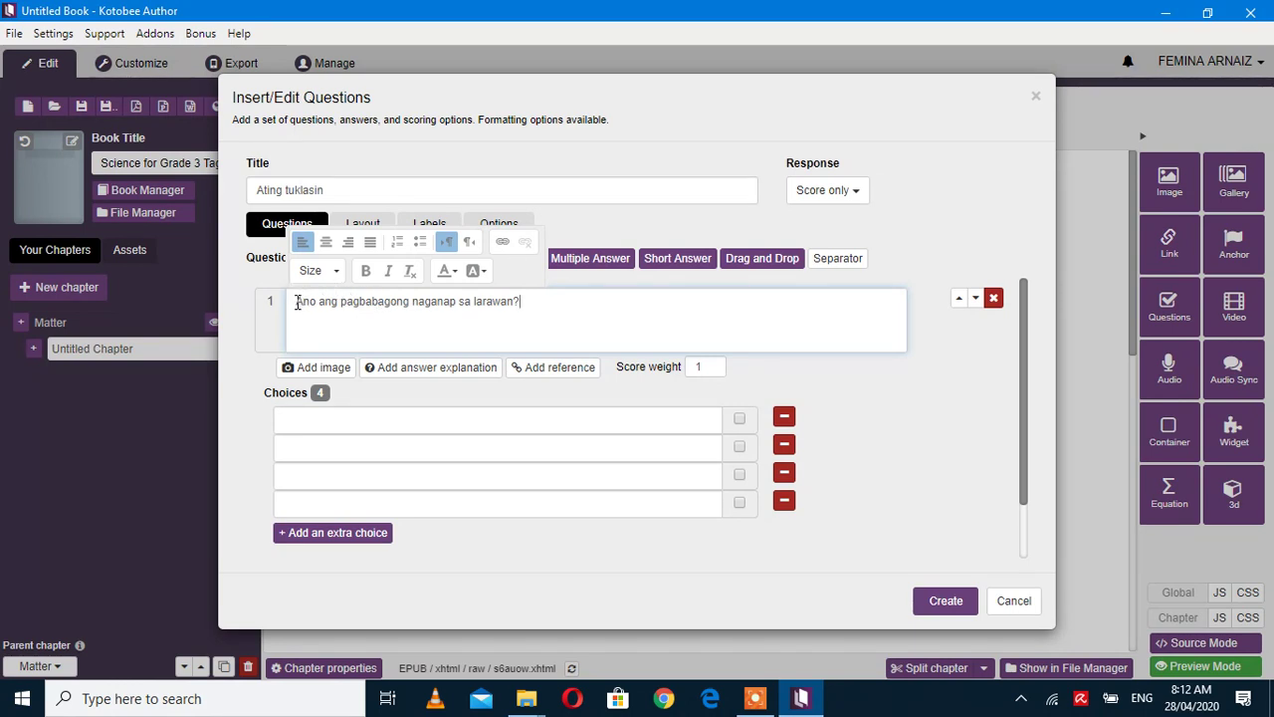
drag(296, 303, 536, 305)
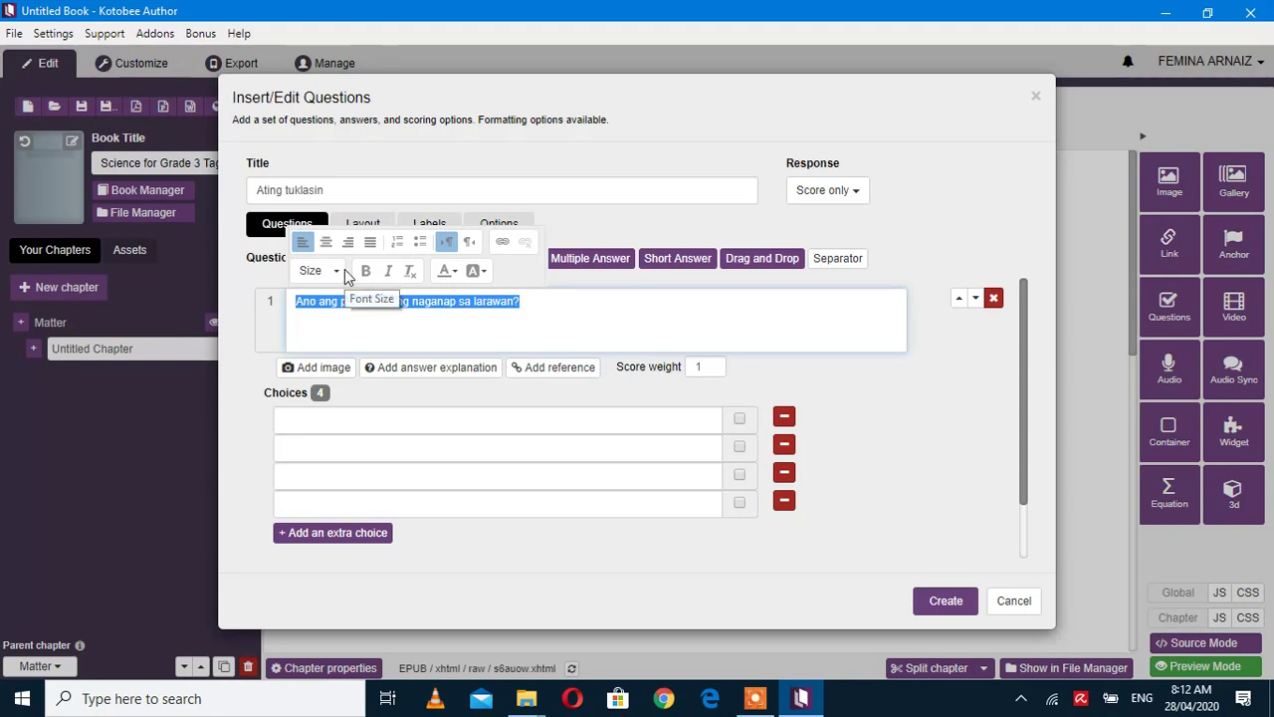
click(549, 304)
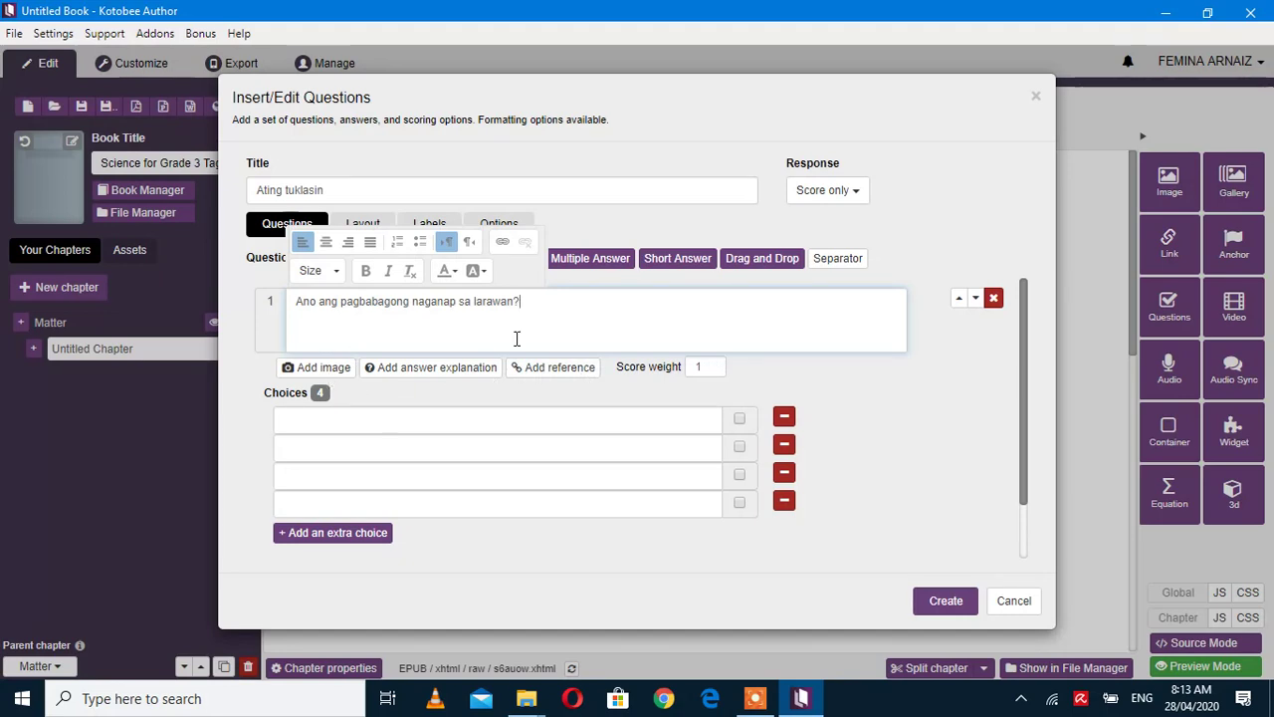
Fill in the first three answer choices with "Natuyo ang tubig.", "Nagkalaman ang baso ng tubig." and "Kumulo ang tubig.".
click(288, 419)
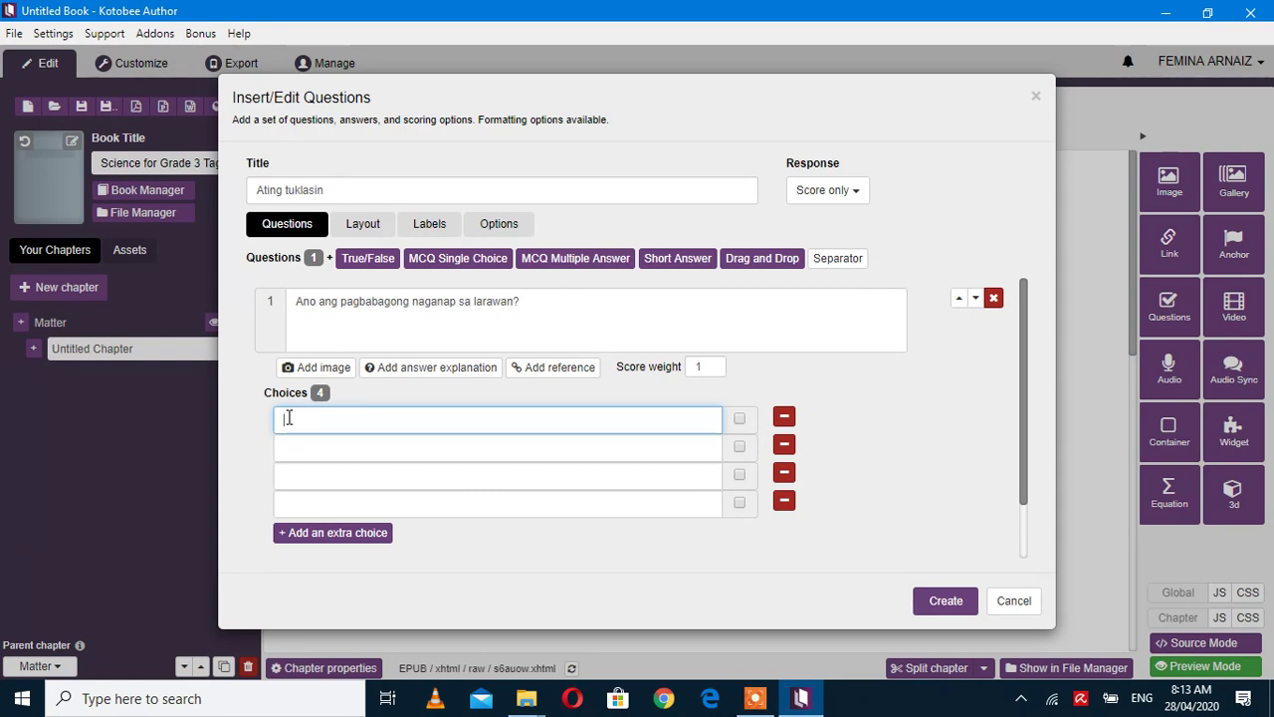
text(atuyo ang tubig.)
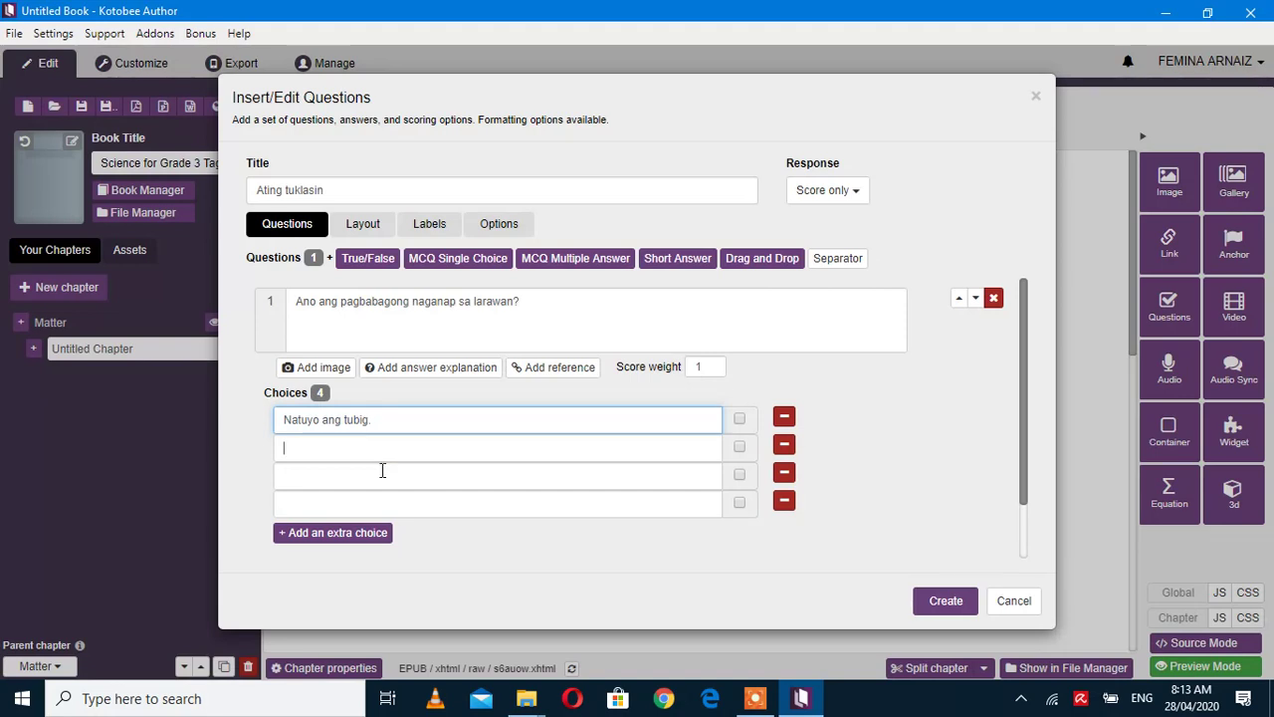
key(Tab)
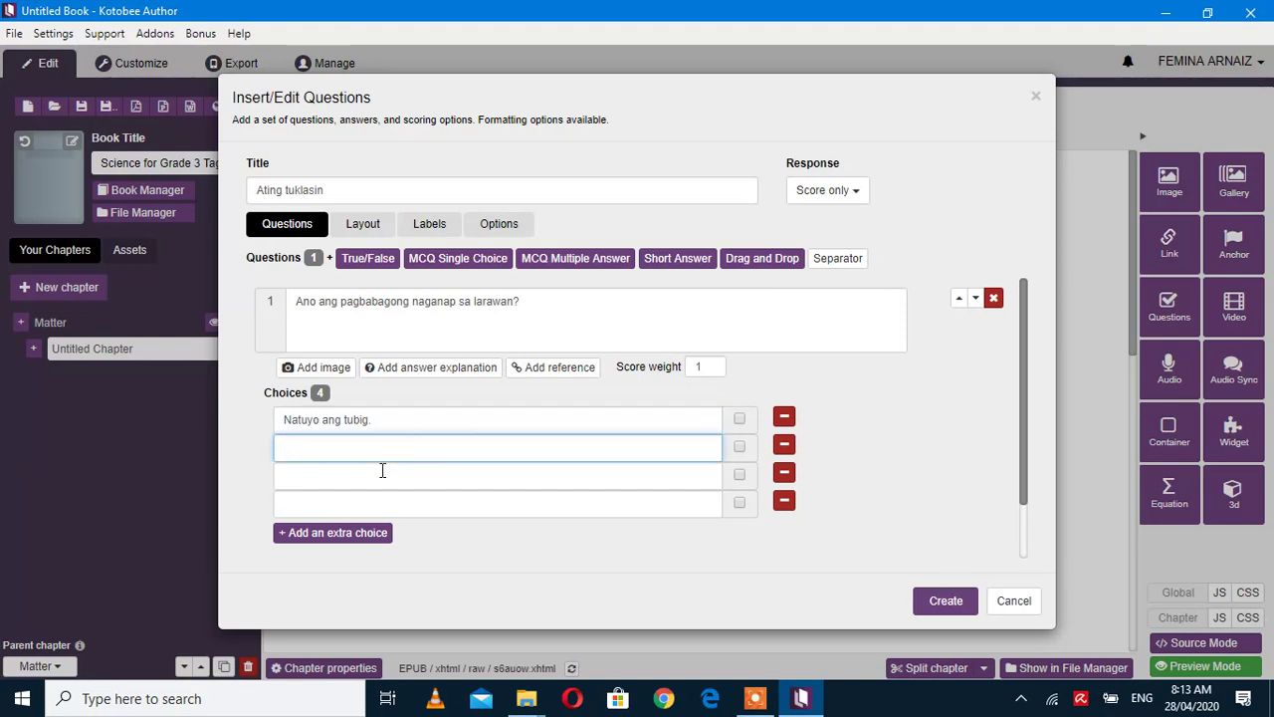
text(Nagkalaman ang baso)
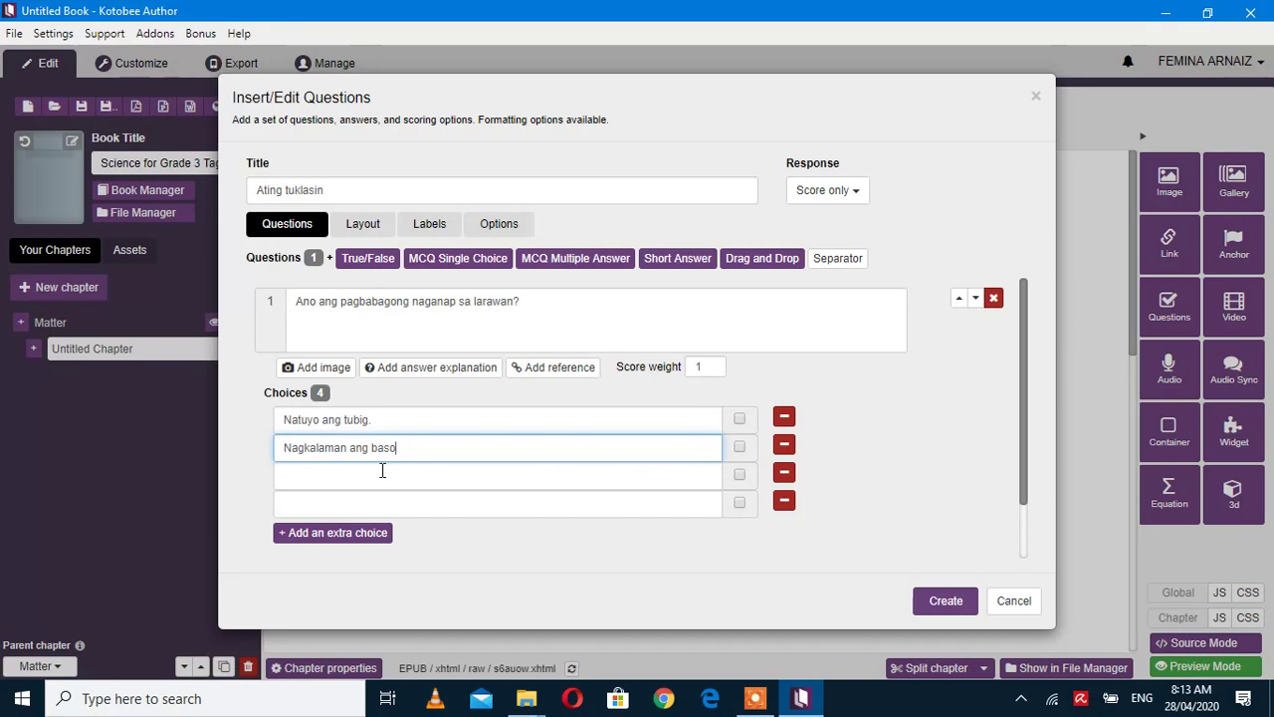
text( ng tubig.)
click(384, 476)
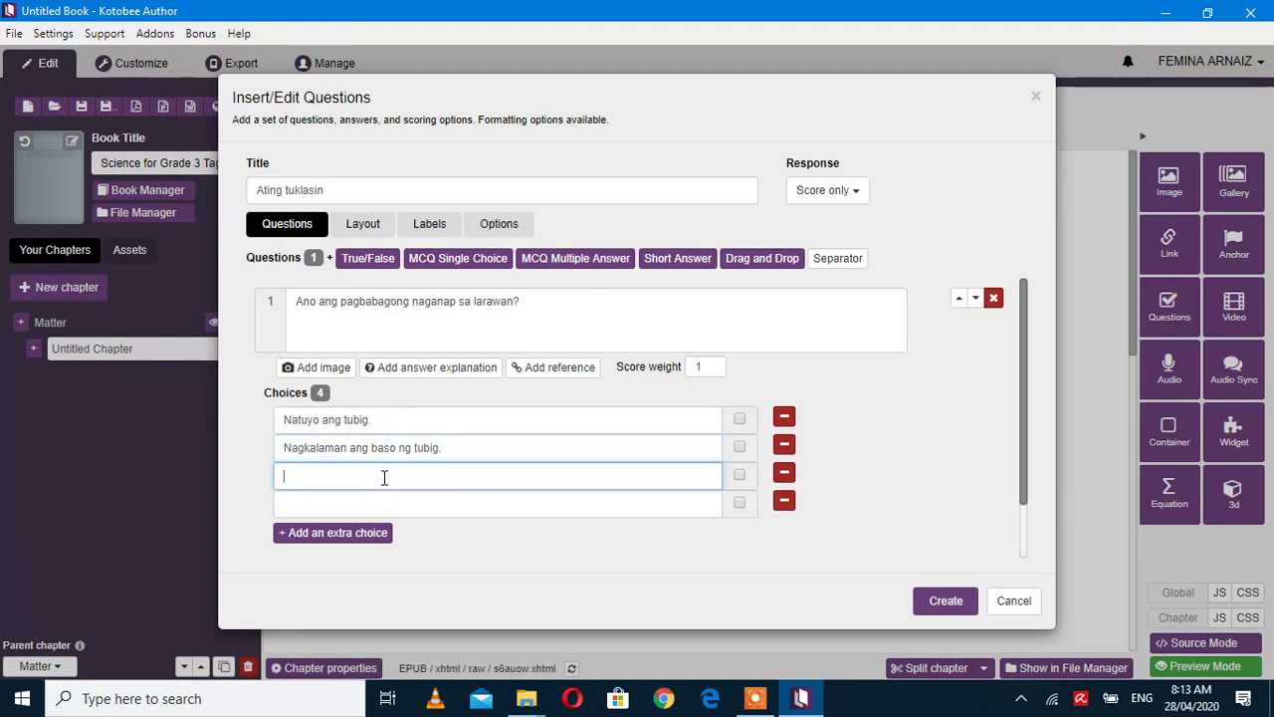
text(Kumulo)
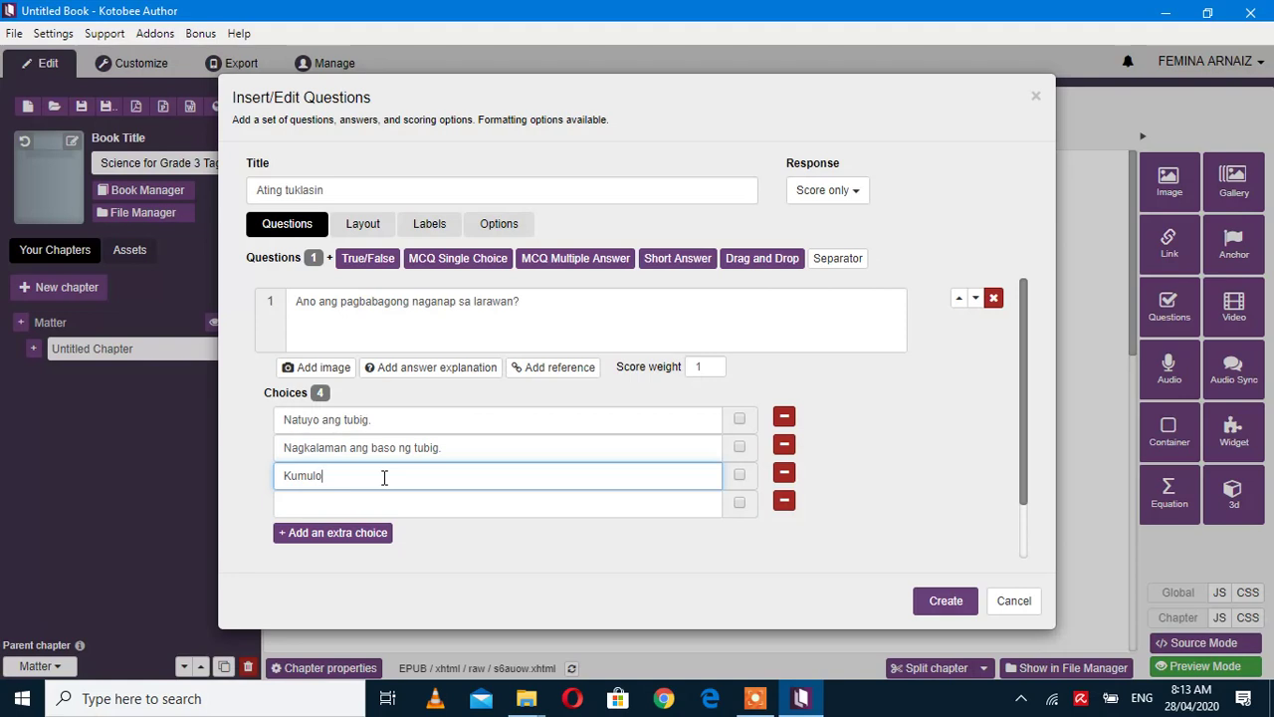
text( ang tubig.)
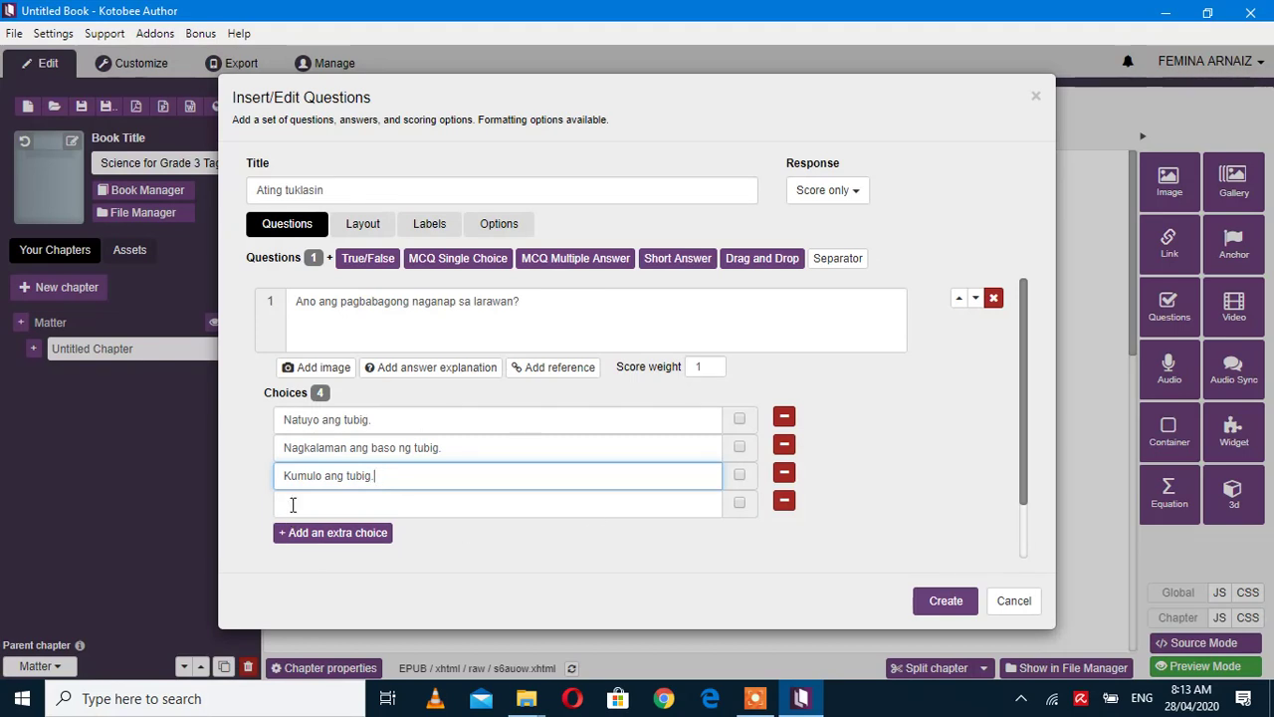
Remove the empty fourth choice so that question 1 keeps only the three filled-in choices.
click(785, 502)
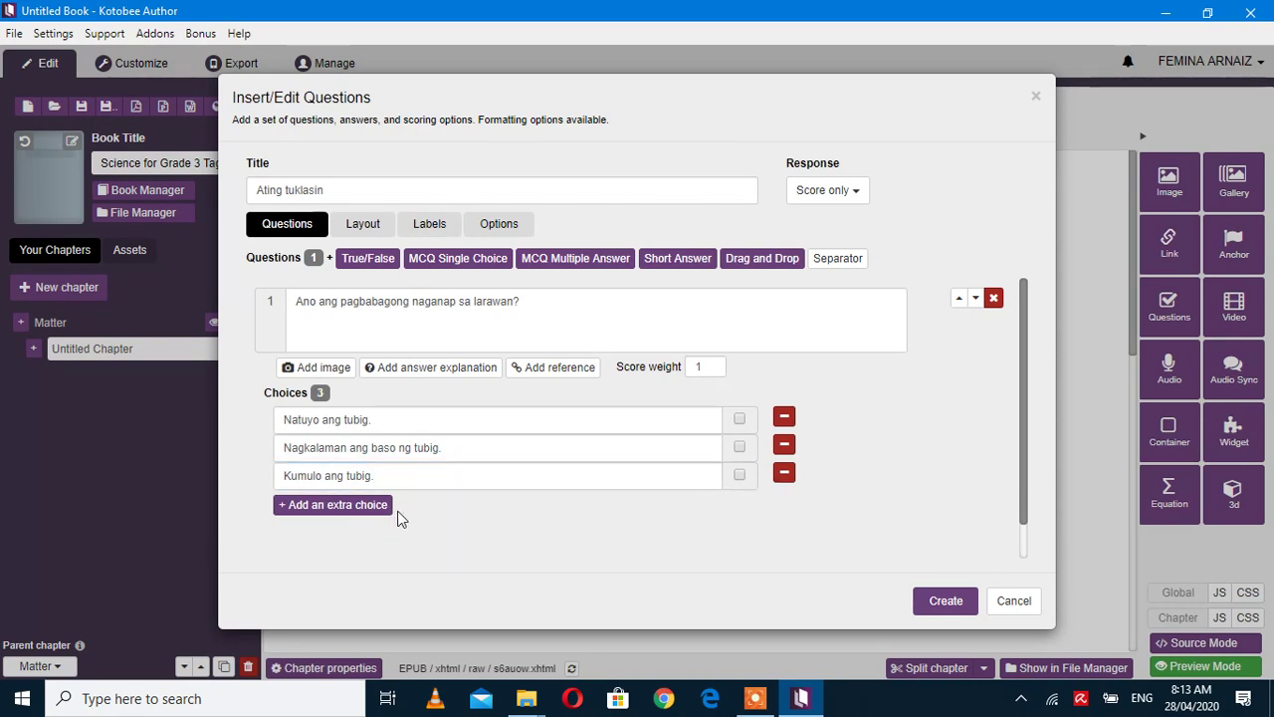
click(320, 510)
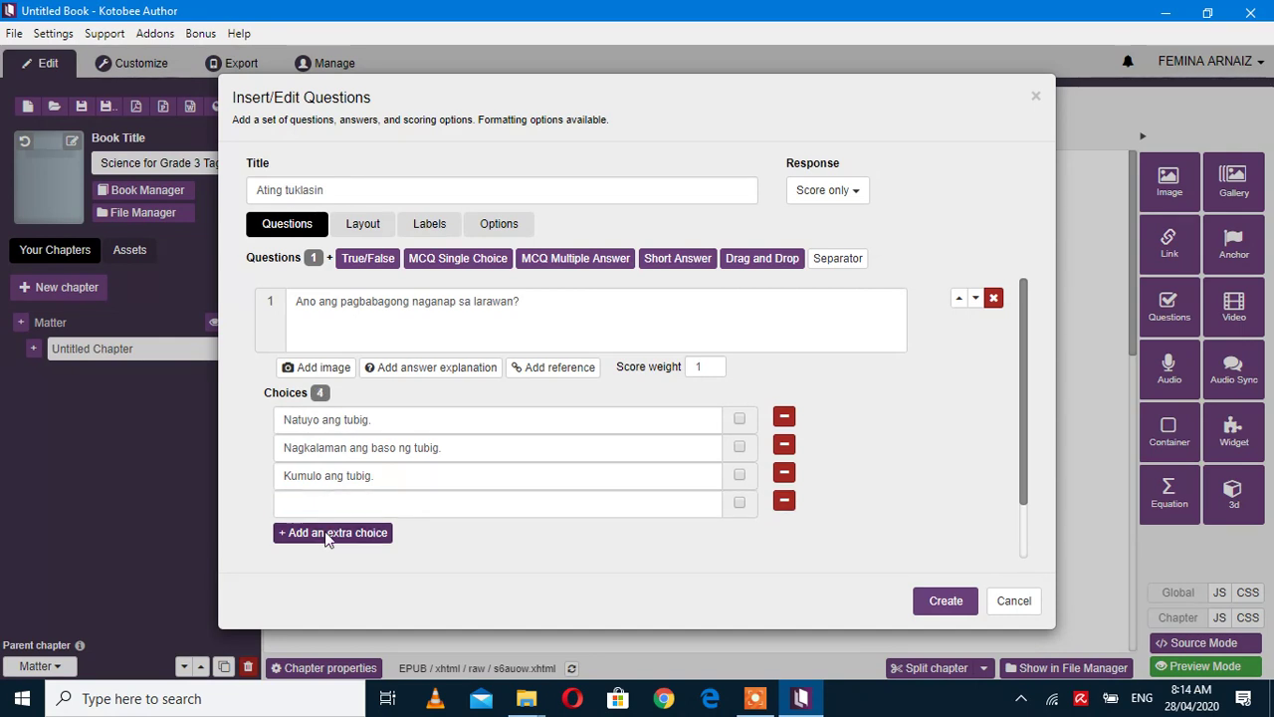
click(785, 500)
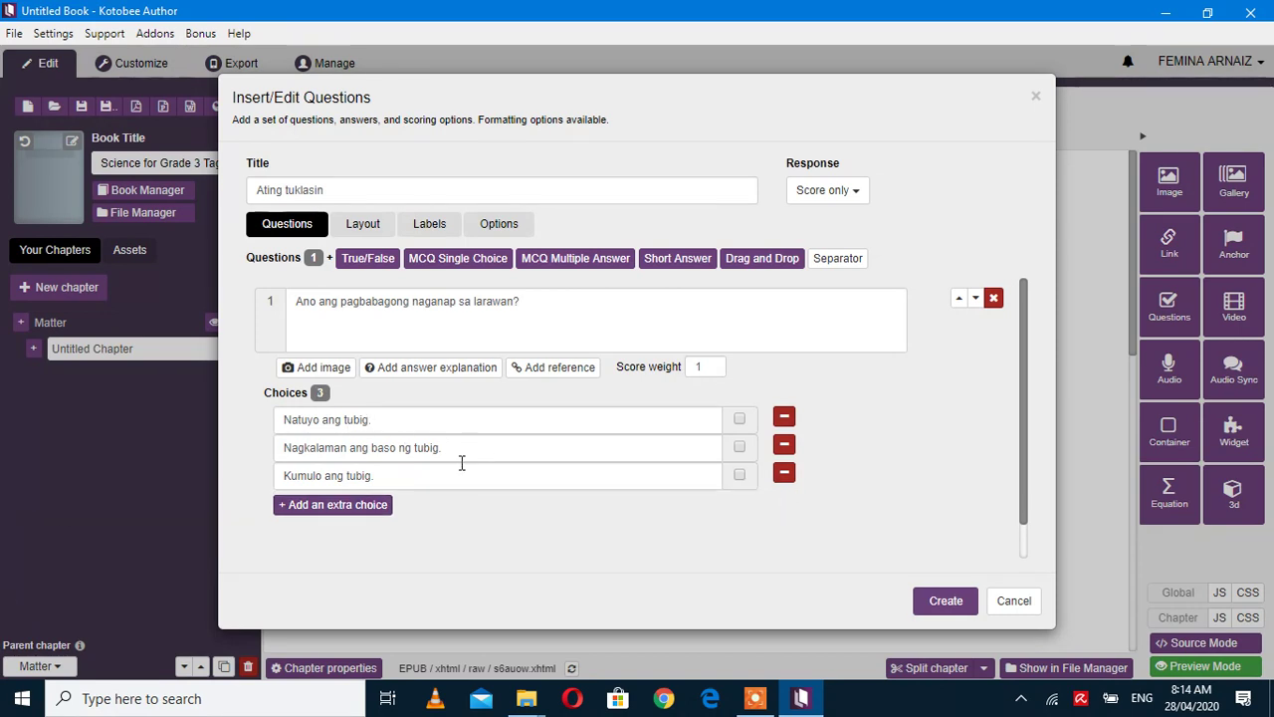
Set the question set's layout color to magenta #da1fde and its font size to 1.2 em.
click(361, 226)
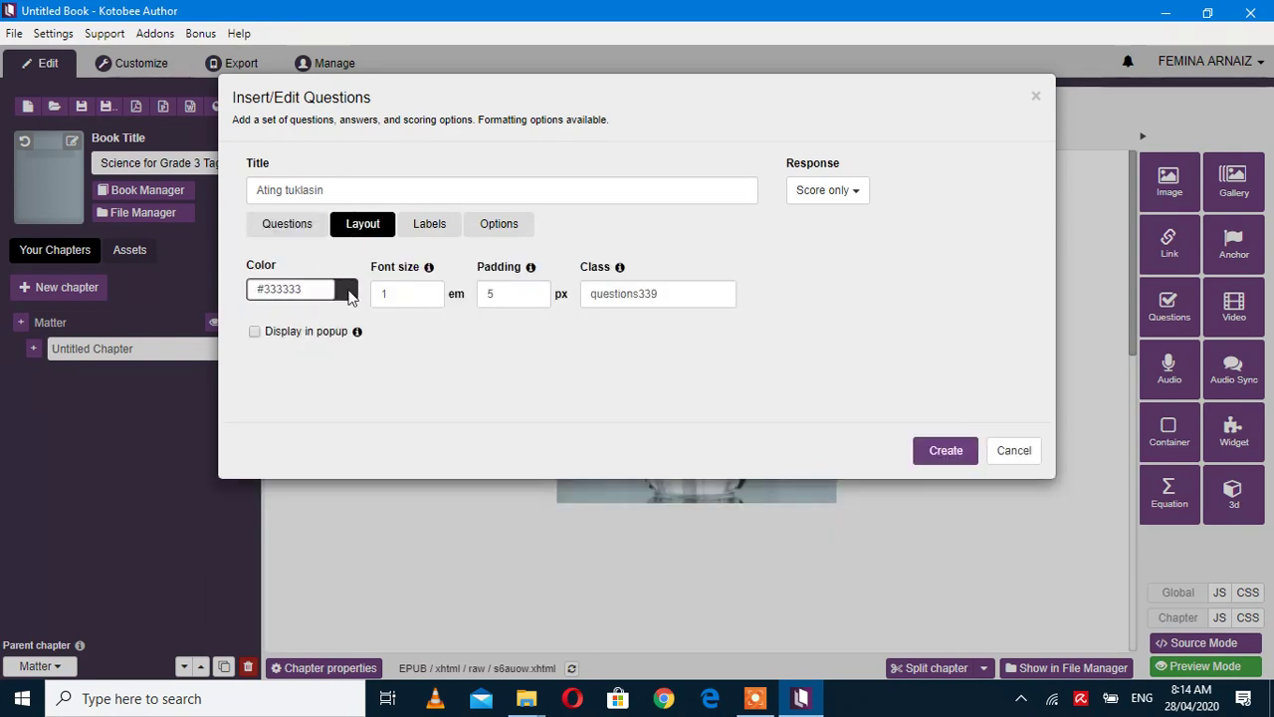
click(349, 297)
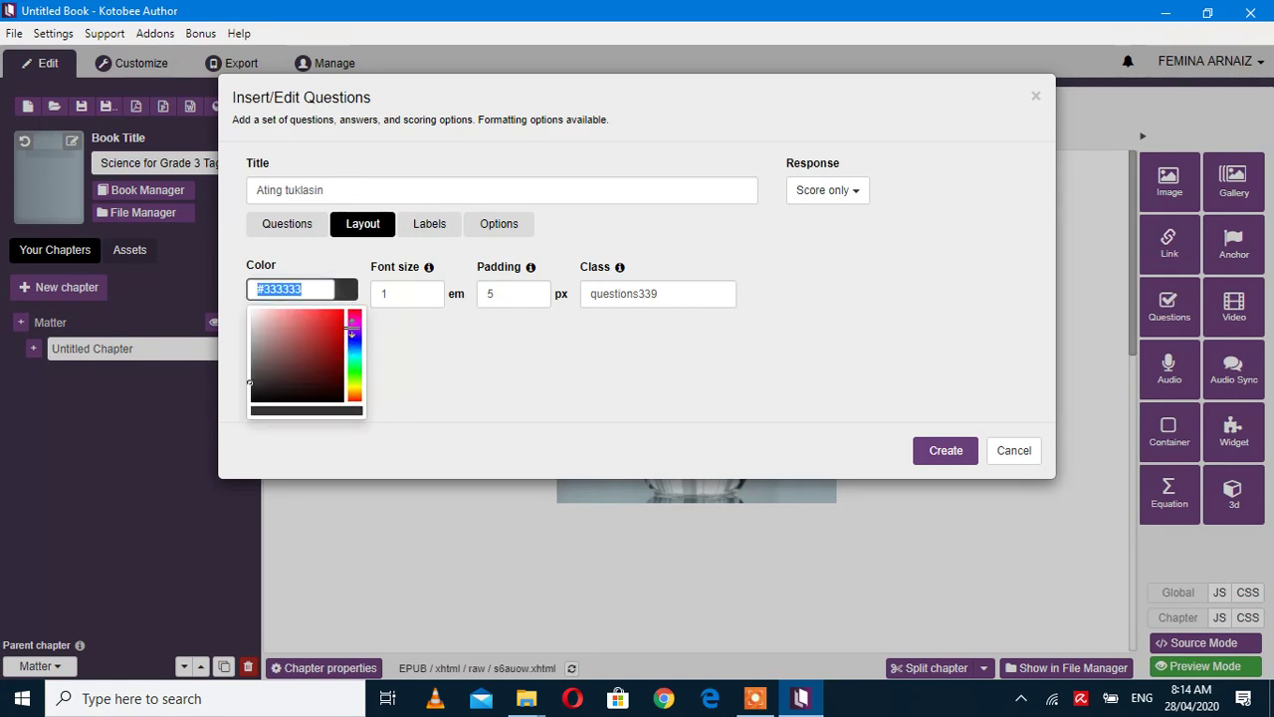
click(352, 325)
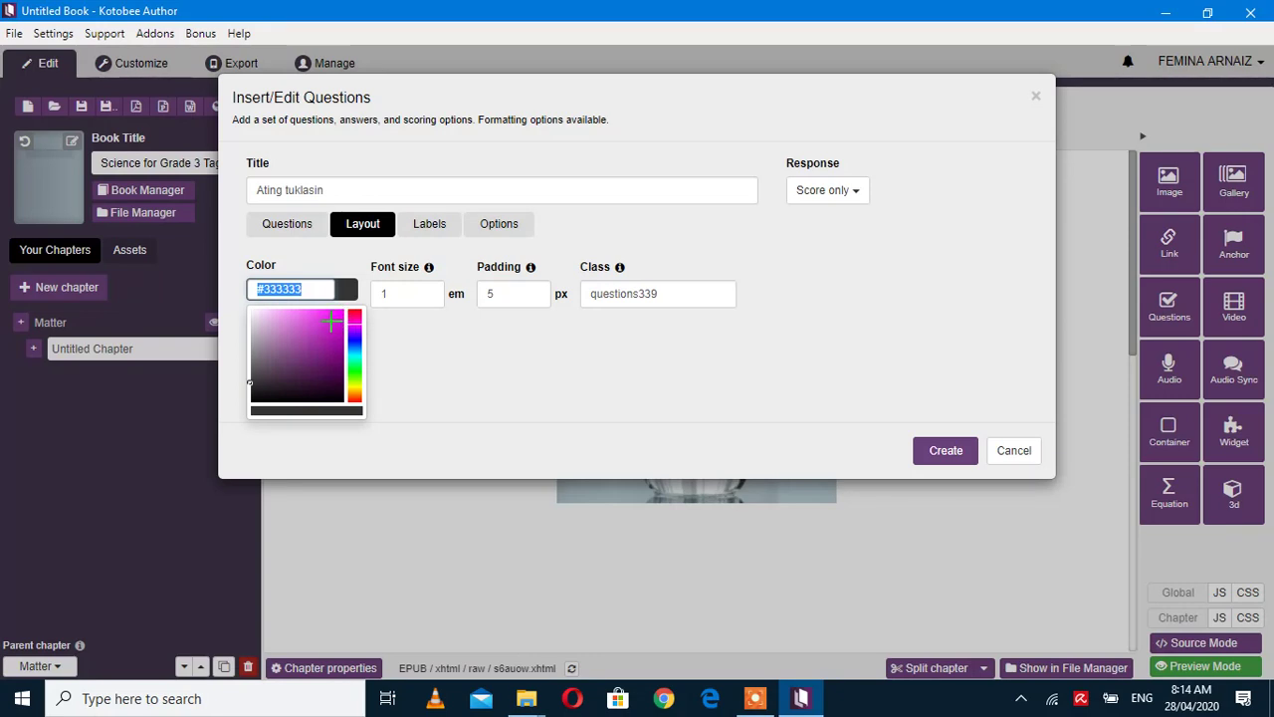
click(330, 321)
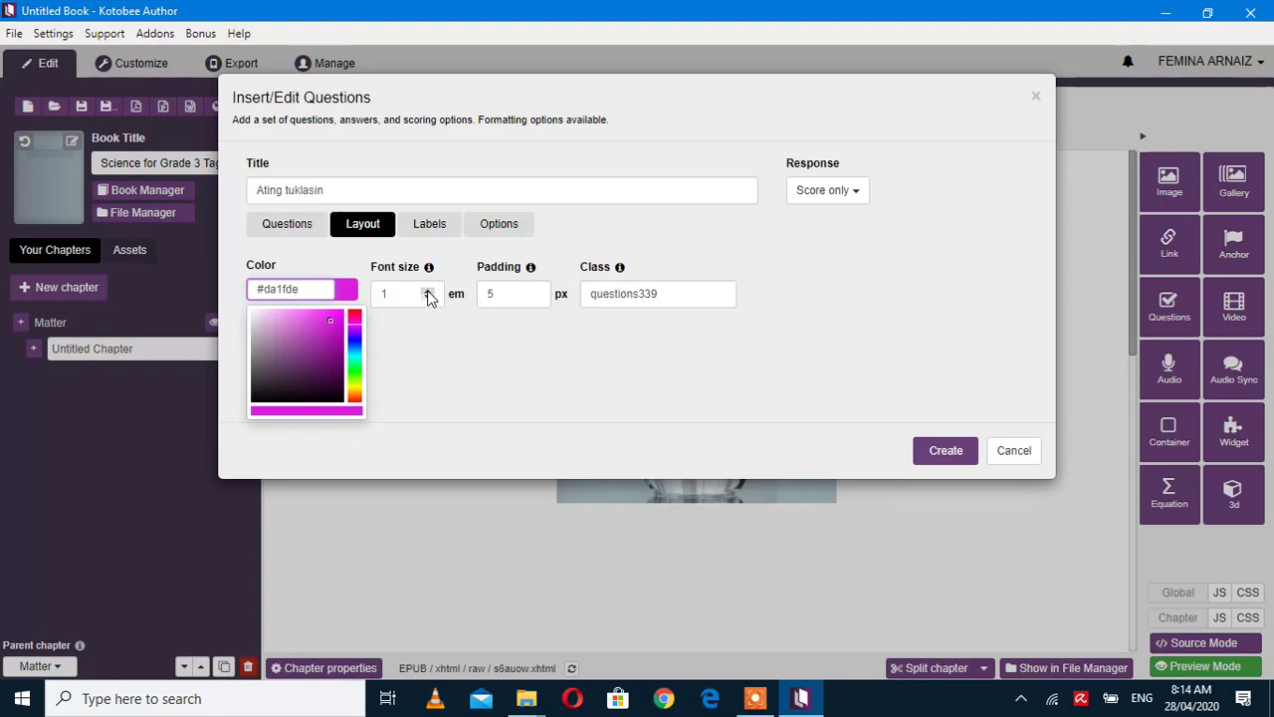
click(428, 292)
click(428, 292)
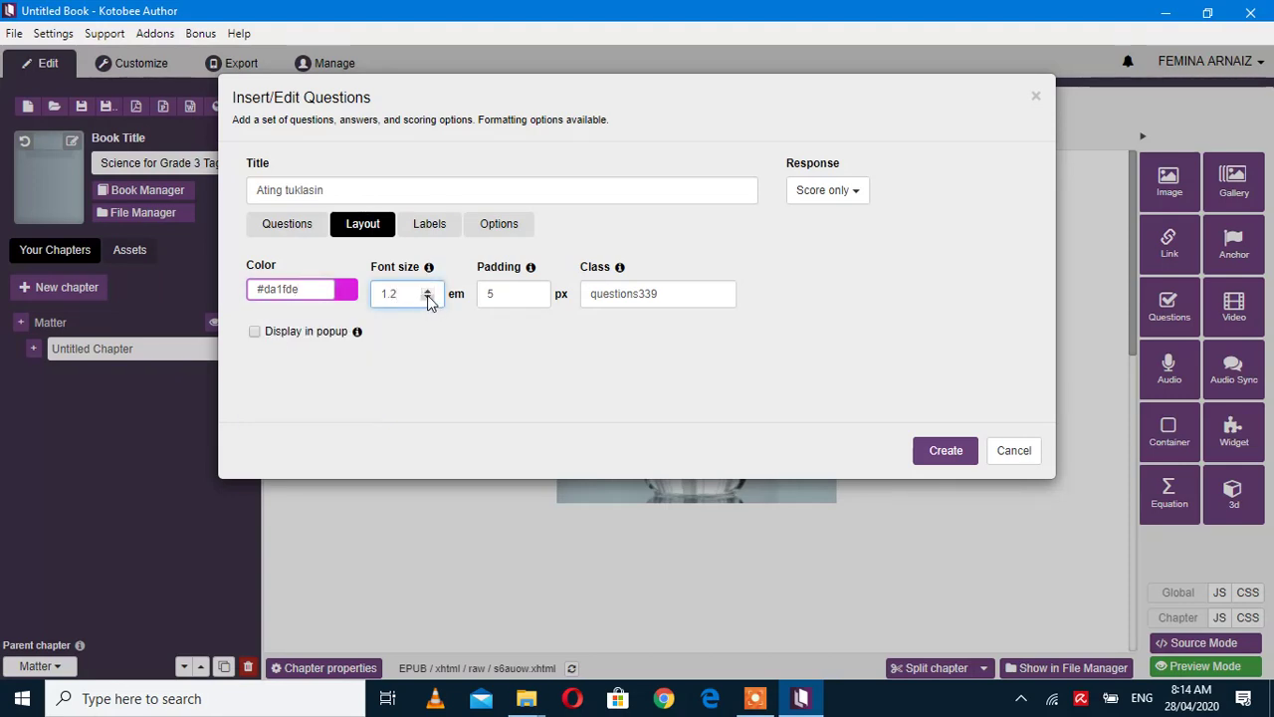
click(427, 297)
Enable numbering for the question set and set the number of questions to 1.
click(432, 226)
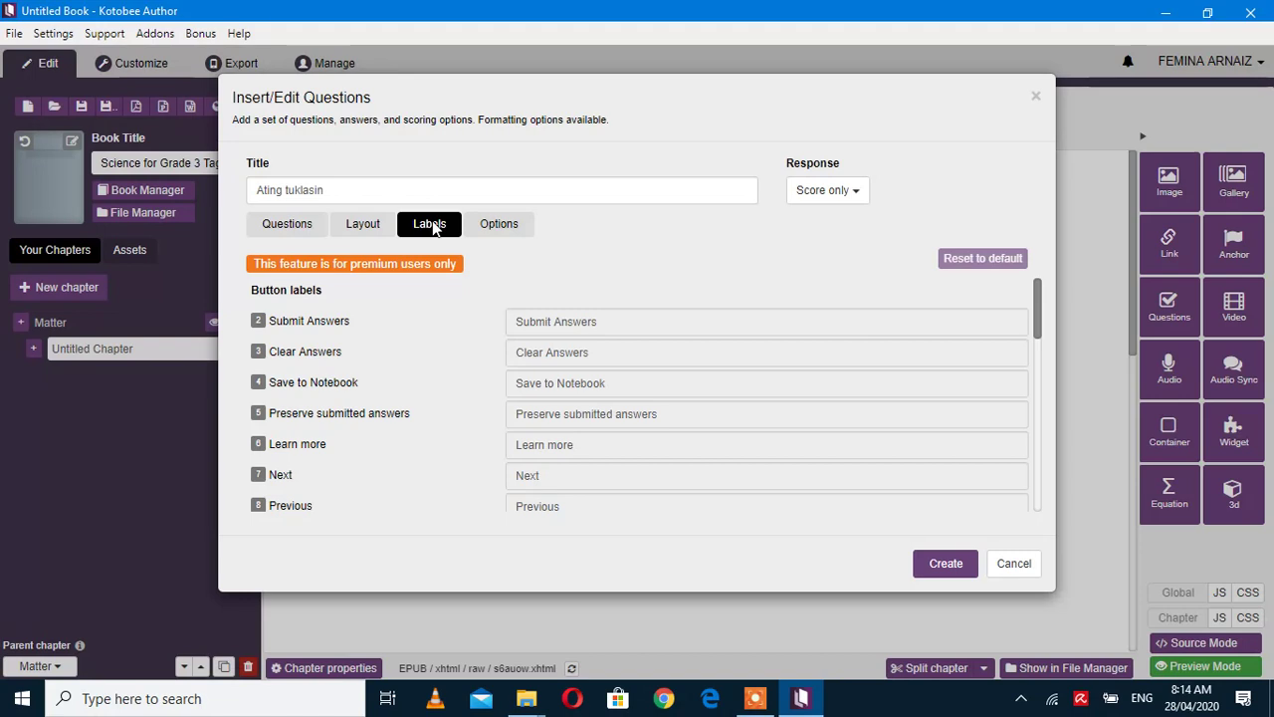
click(500, 225)
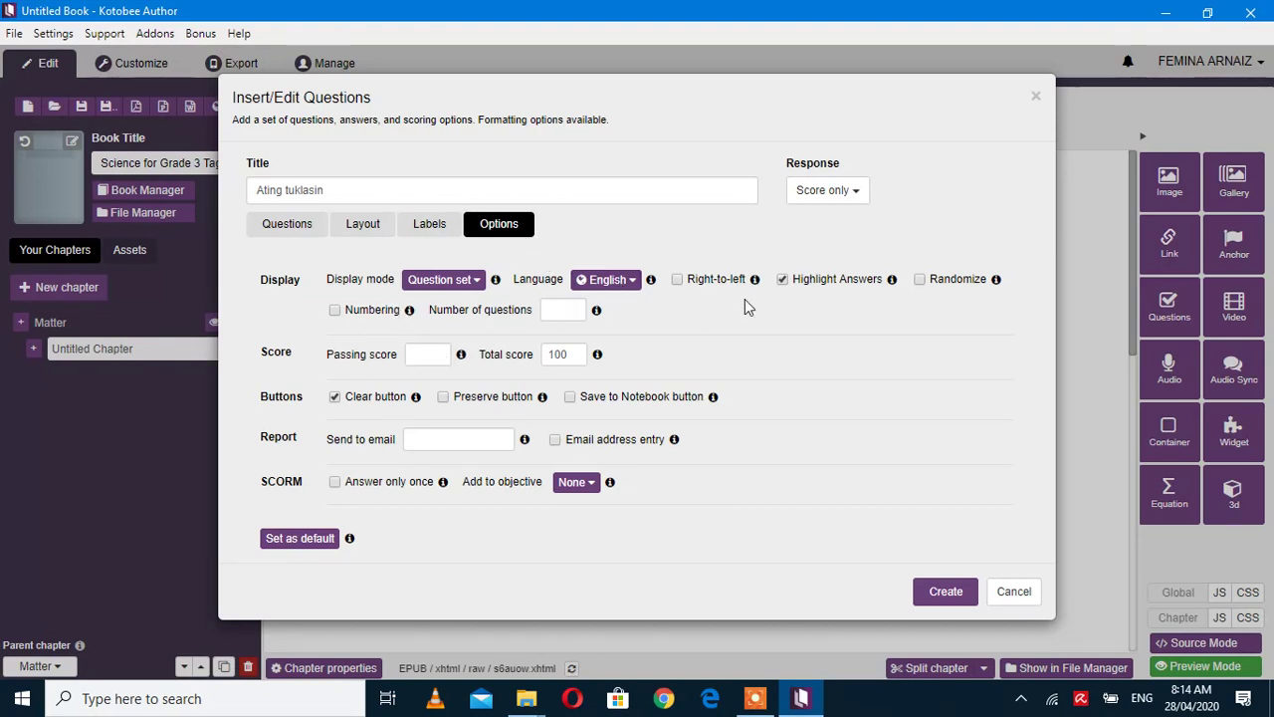
click(335, 311)
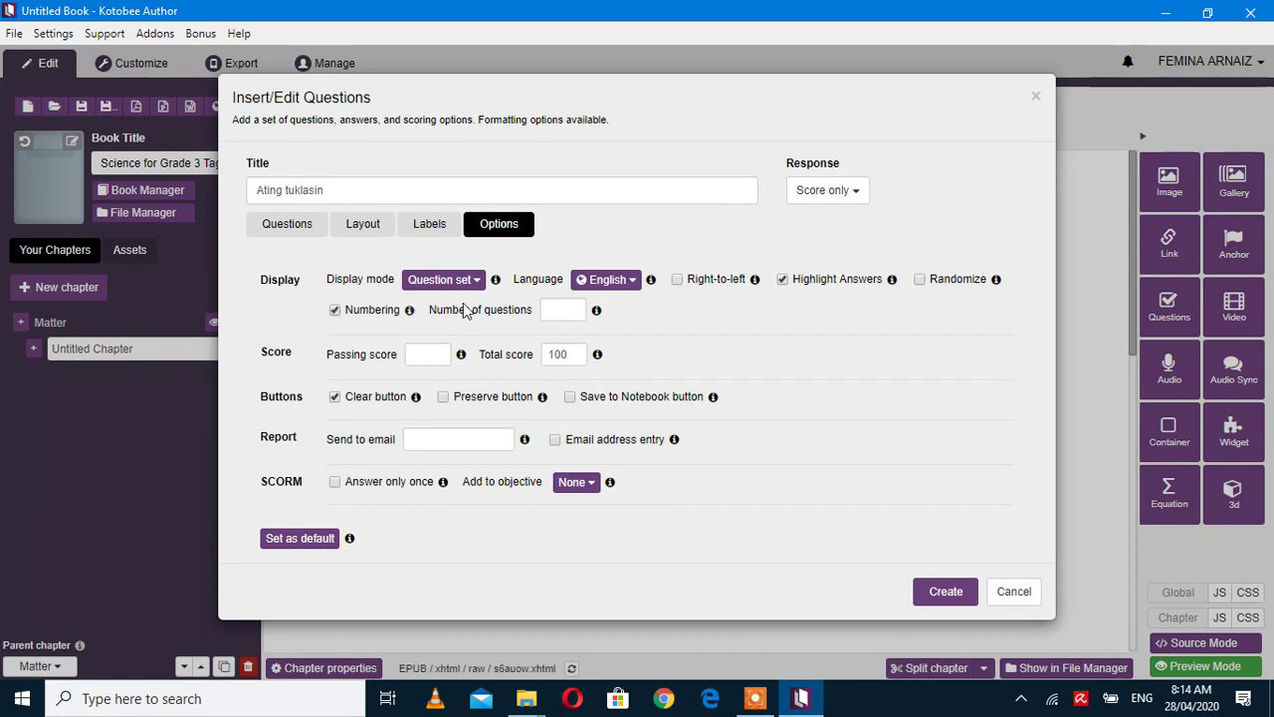
click(560, 313)
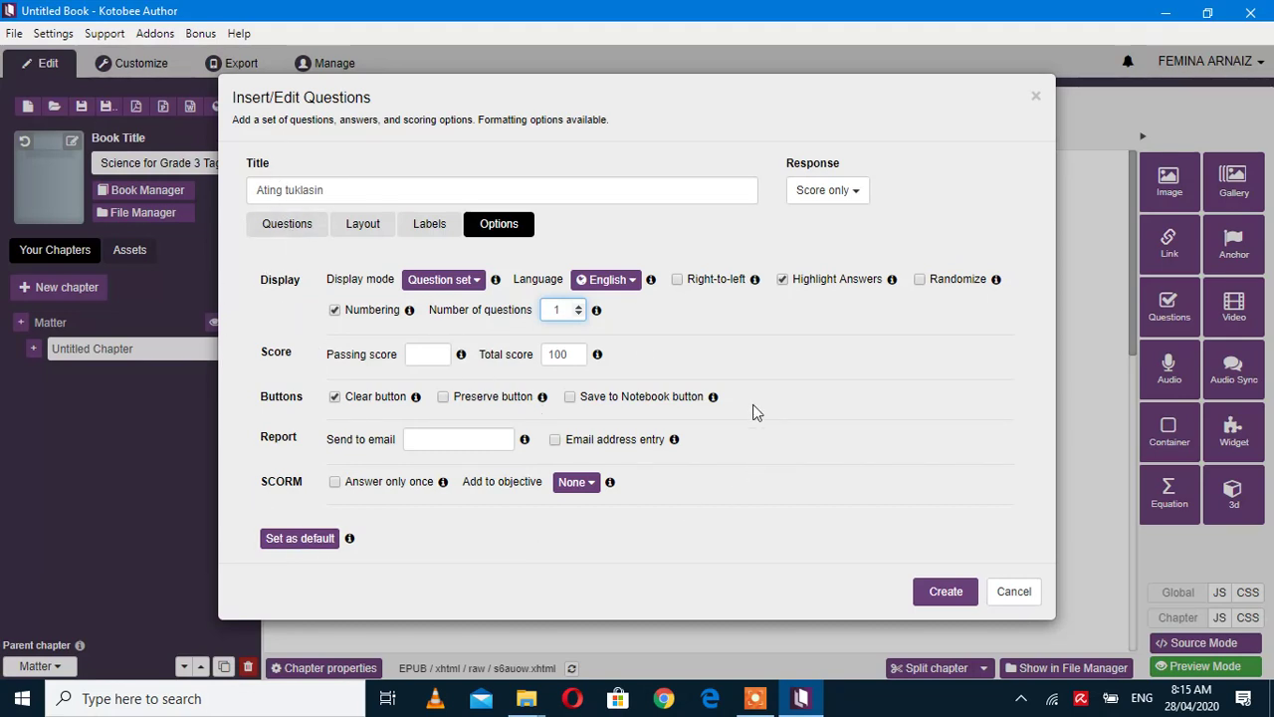
Insert the finished "Ating tuklasin" question set into the chapter below the water glass picture.
click(286, 227)
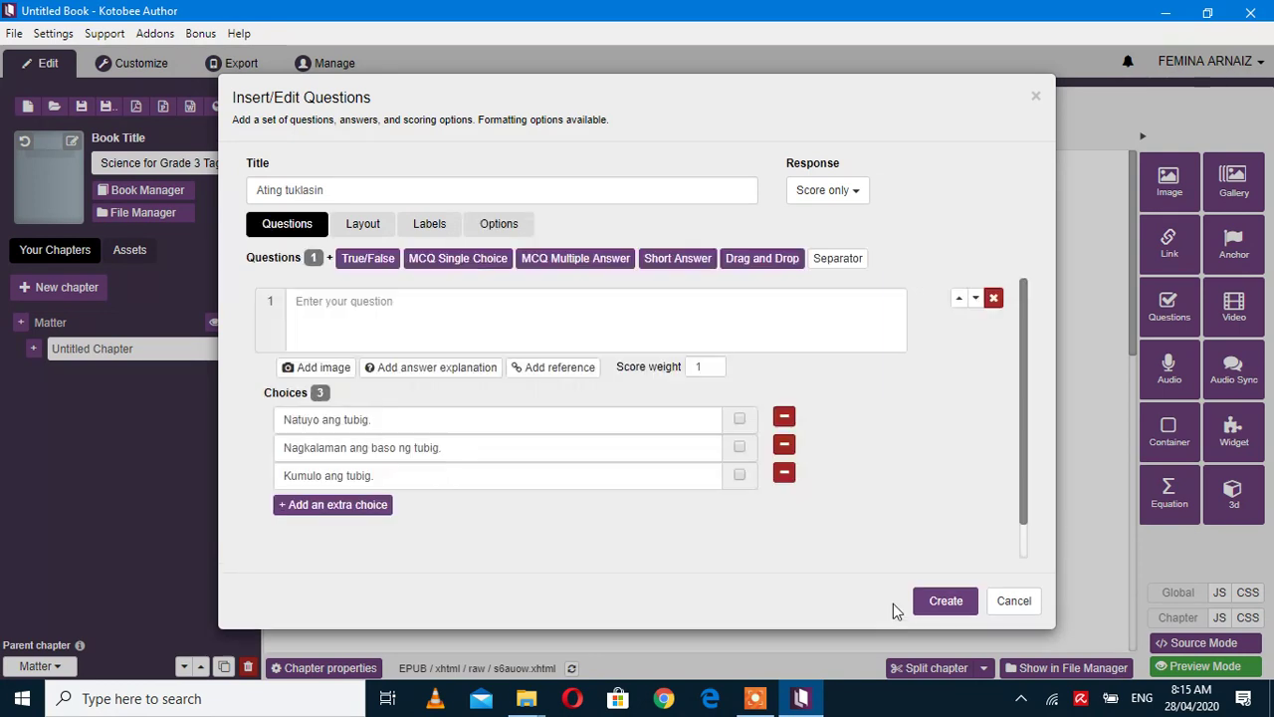
click(946, 601)
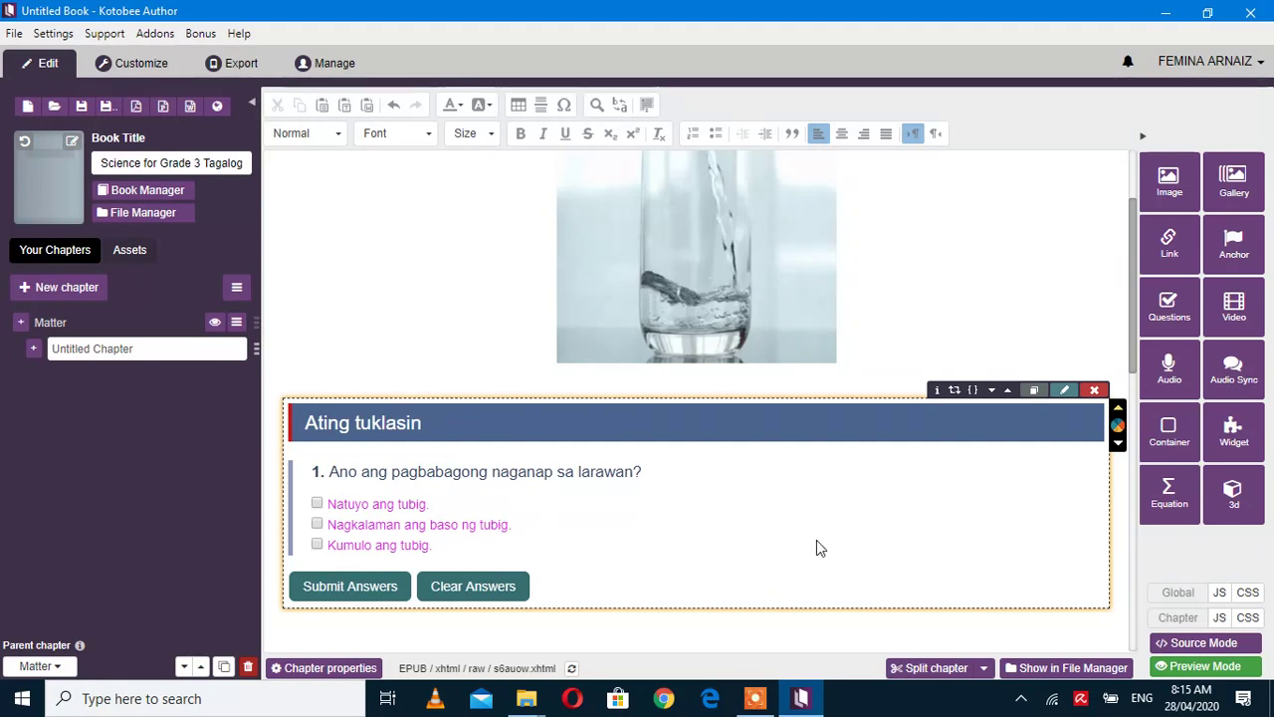
scroll(816, 539, down, 1)
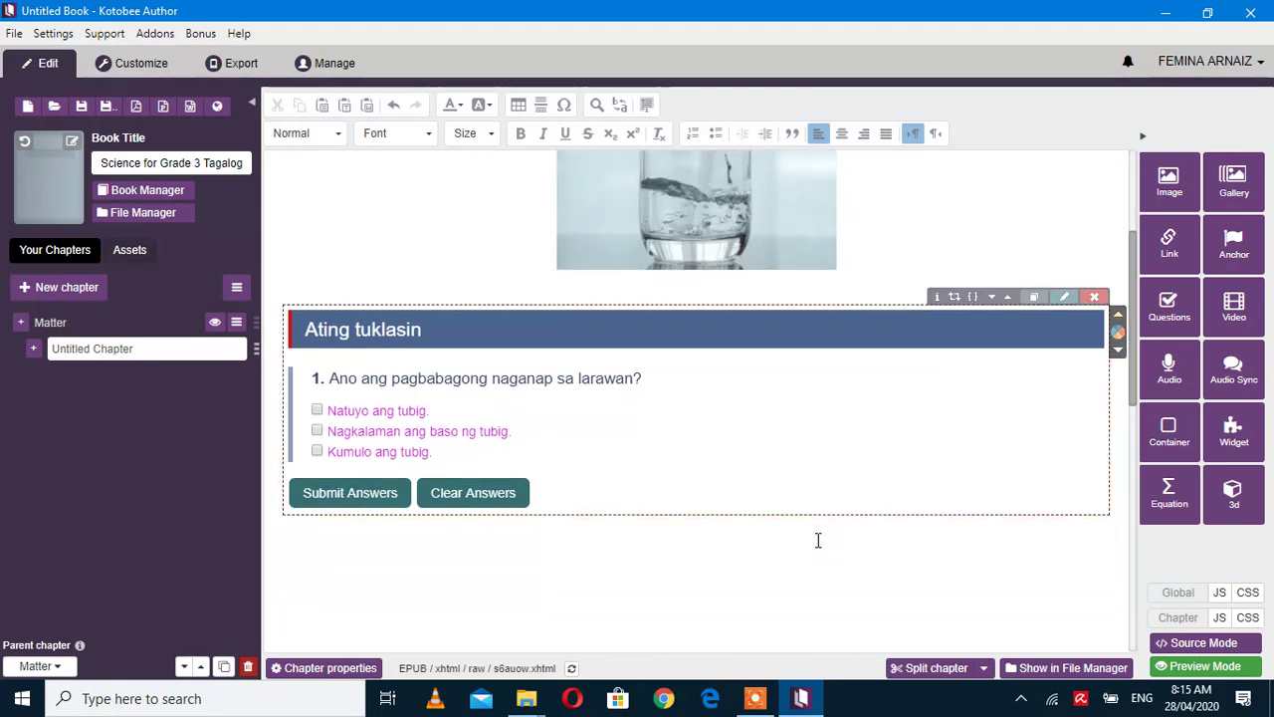
Test the question set in the chapter preview by submitting "Nagkalaman ang baso ng tubig." as the answer to question 1, and return to editing.
click(1202, 666)
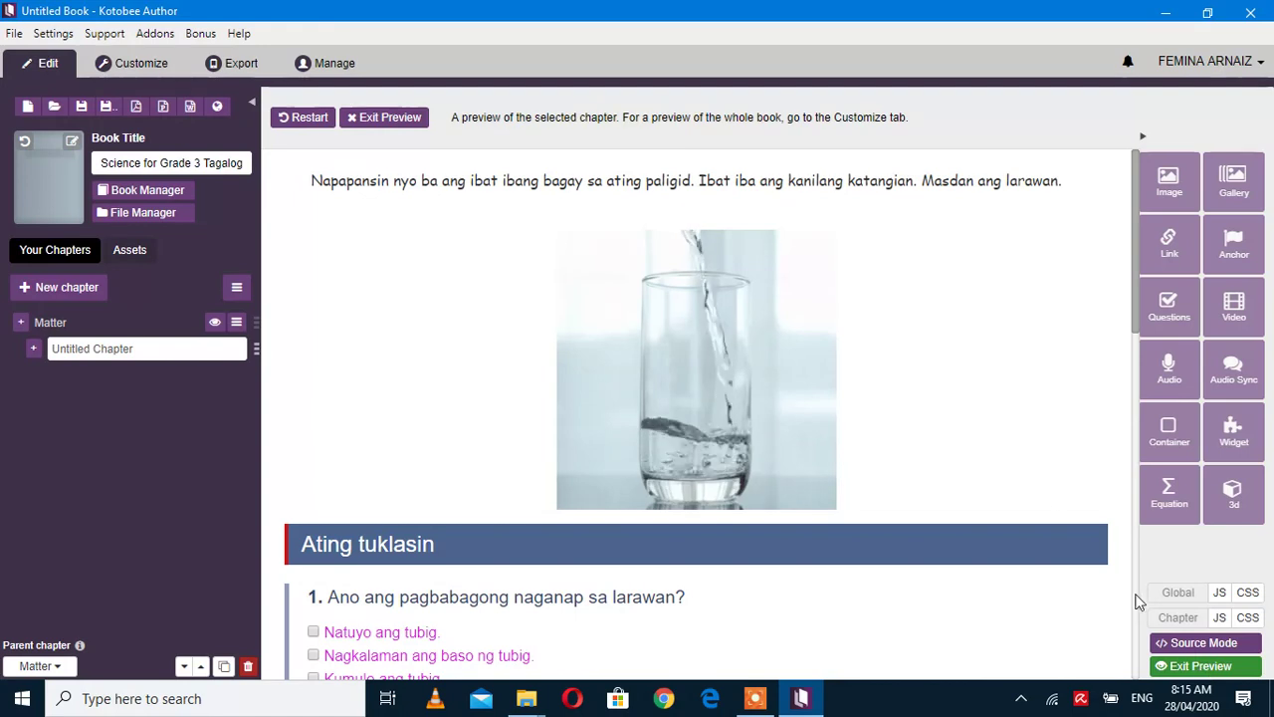
scroll(658, 327, down, 5)
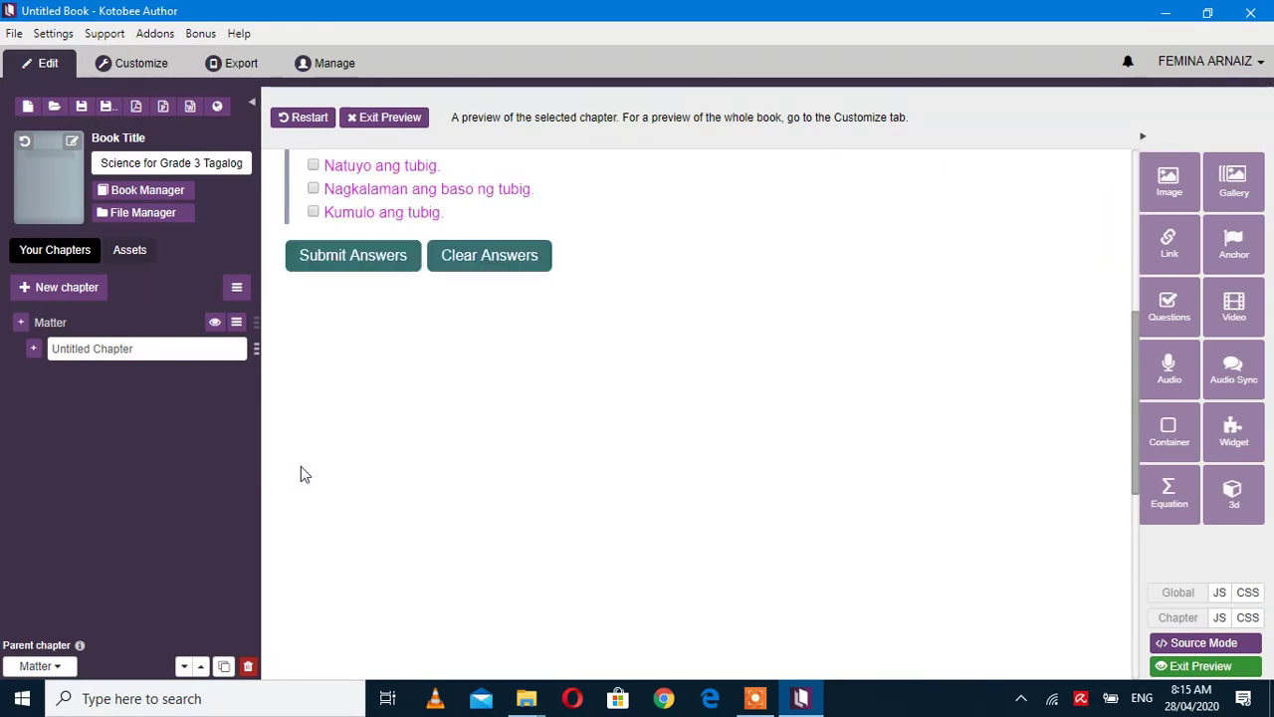
scroll(995, 448, up, 2)
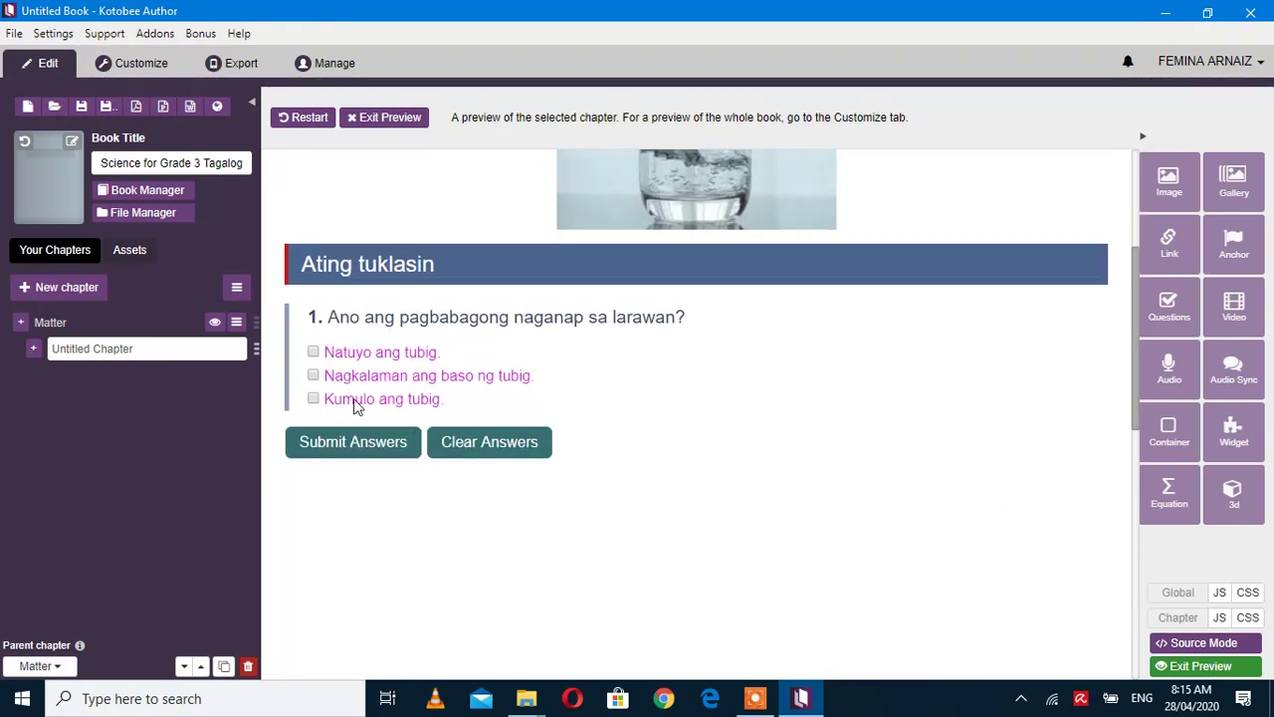
click(314, 376)
click(365, 455)
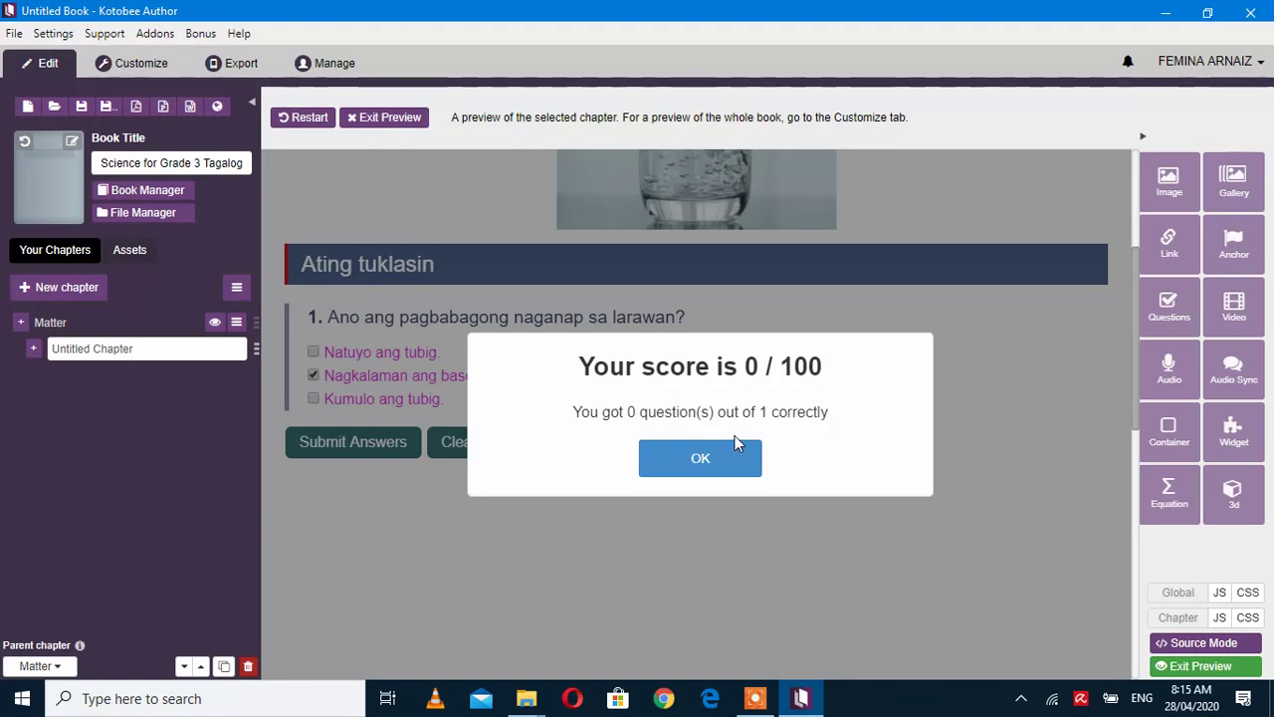
click(724, 464)
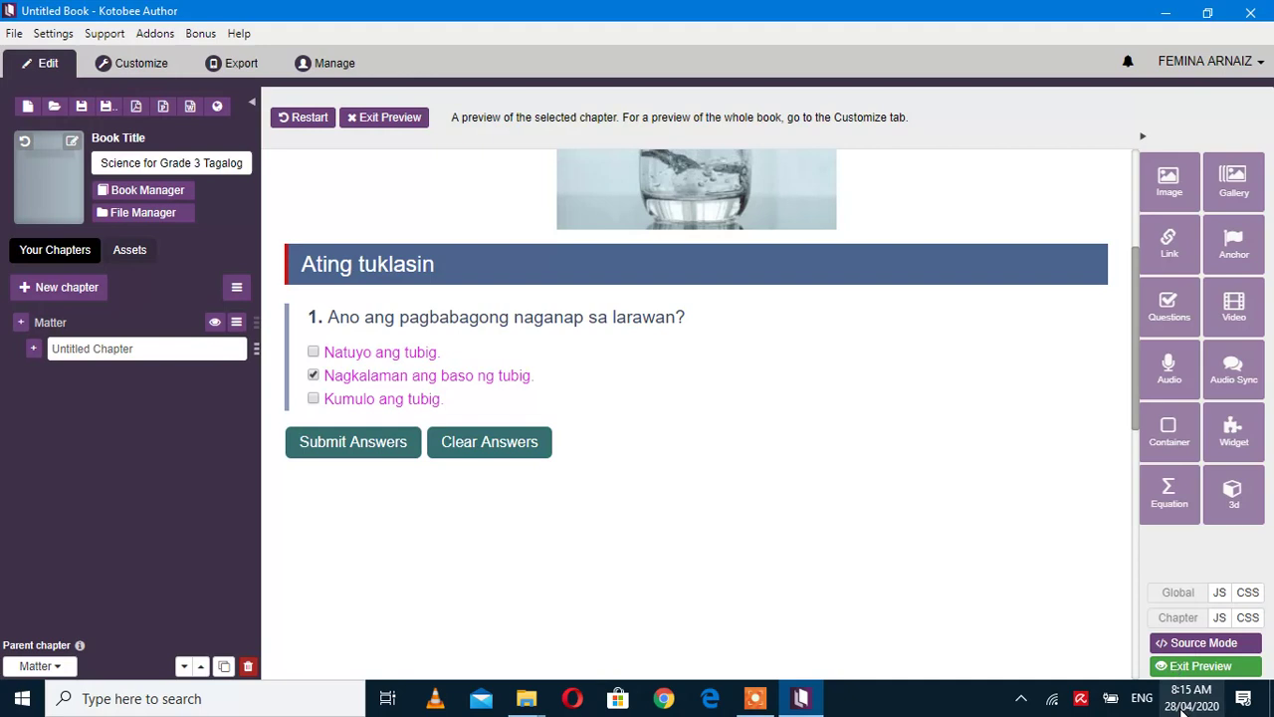
click(1175, 665)
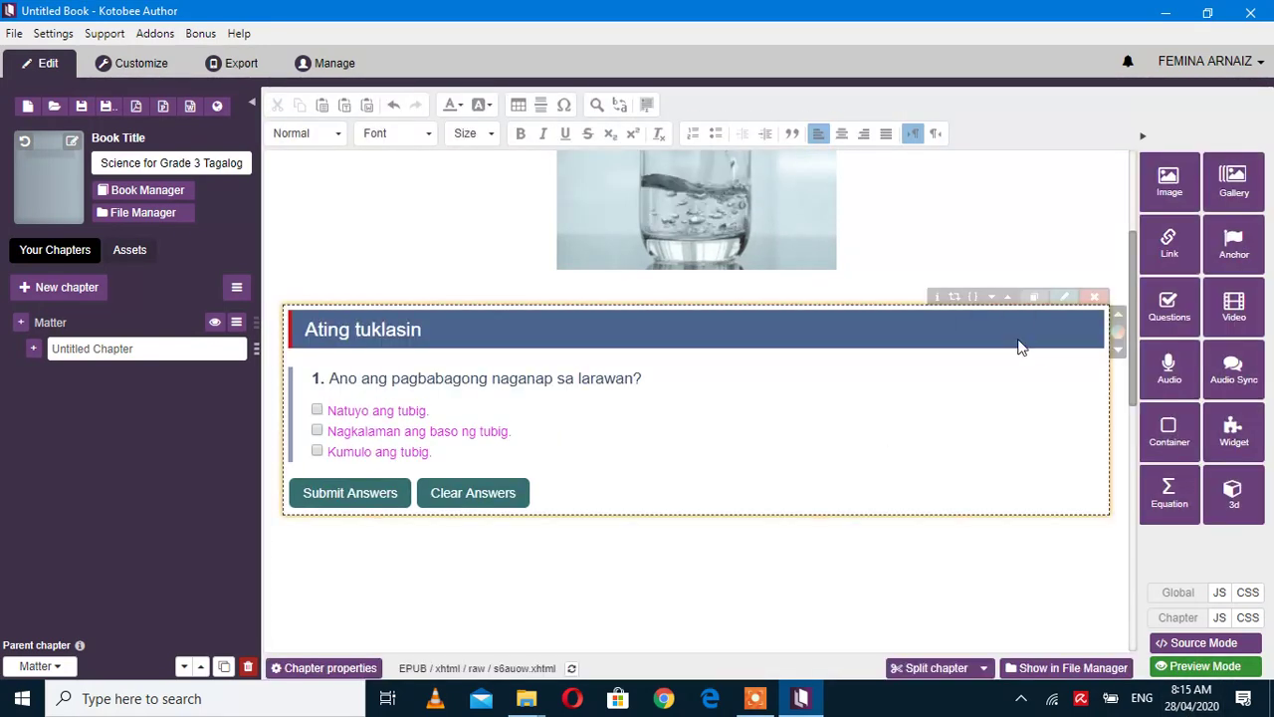
Reopen the "Ating tuklasin" question set for editing and mark "Nagkalaman ang baso ng tubig." as the correct answer to question 1.
click(1065, 297)
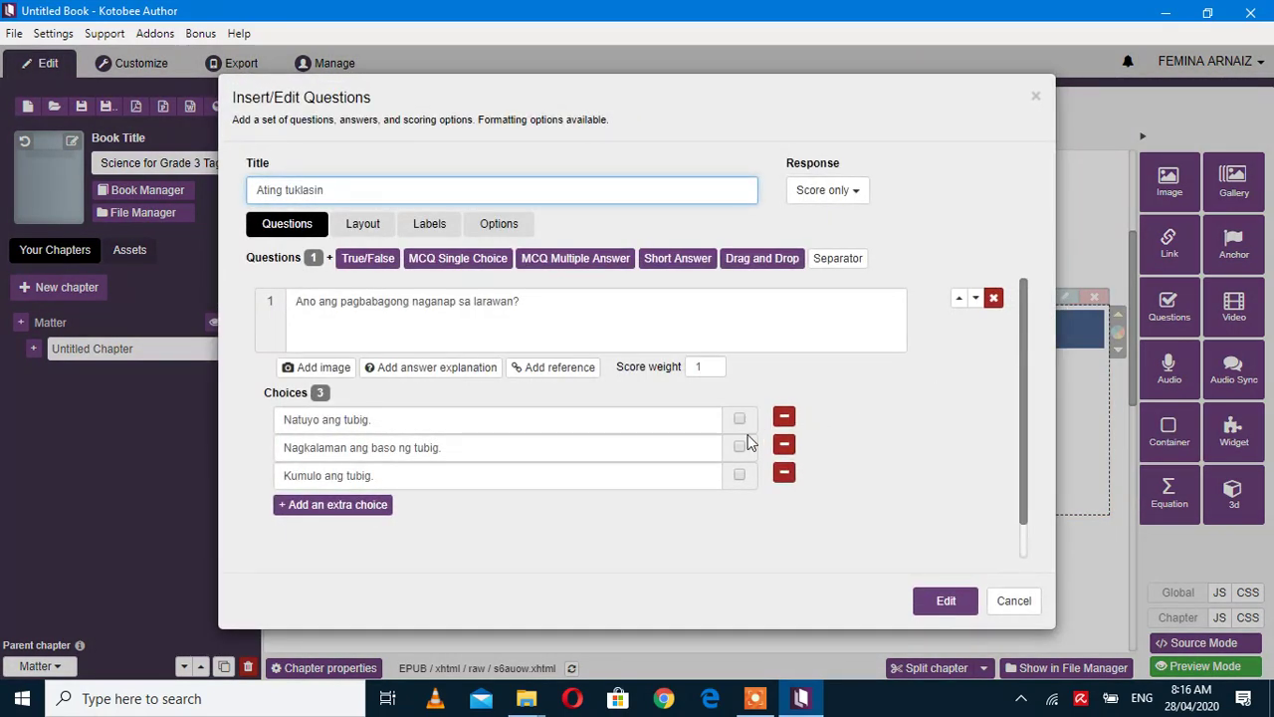
click(740, 448)
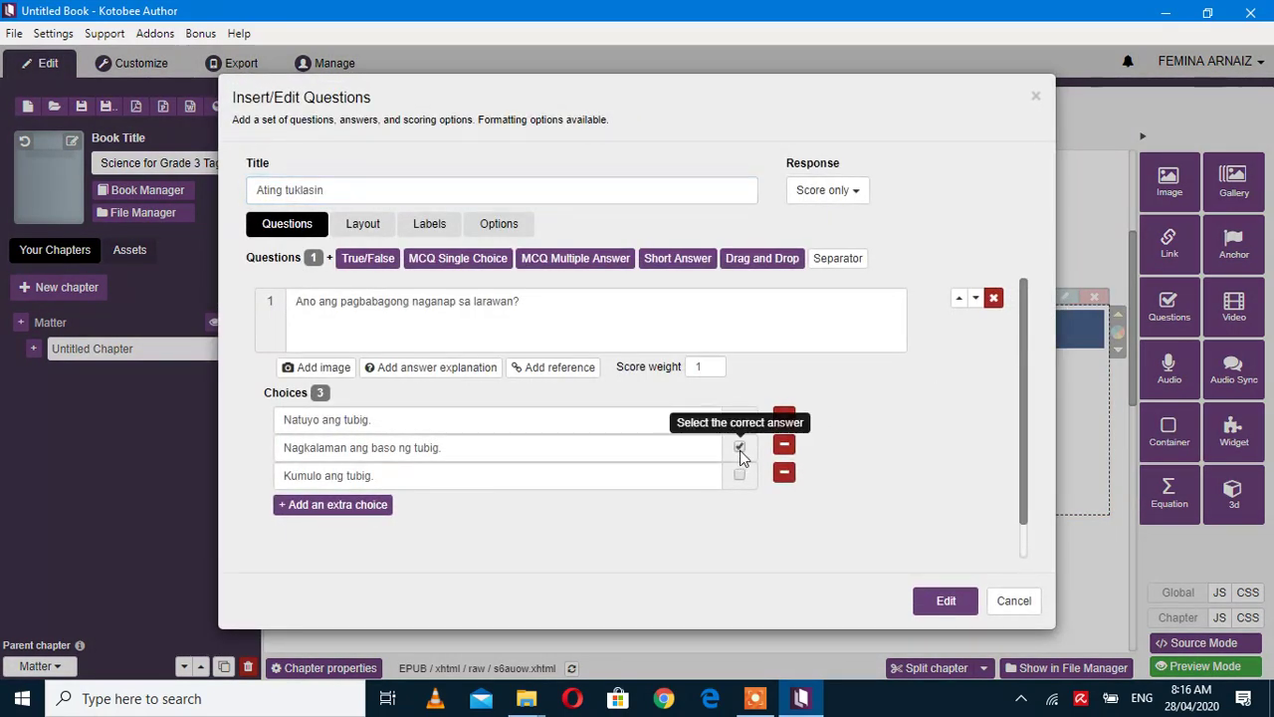